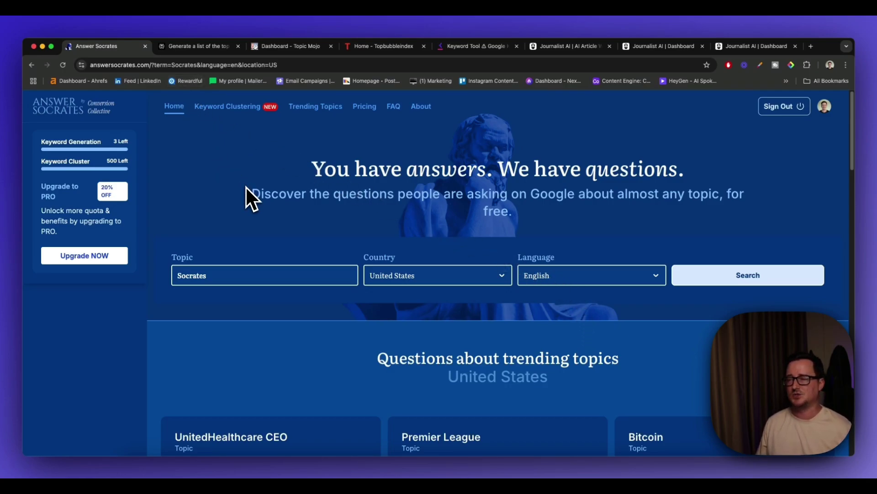
- Replace the AnswerSocrates topic 'Socrates' with 'padel' and run the search
scroll(314, 257, down, 3)
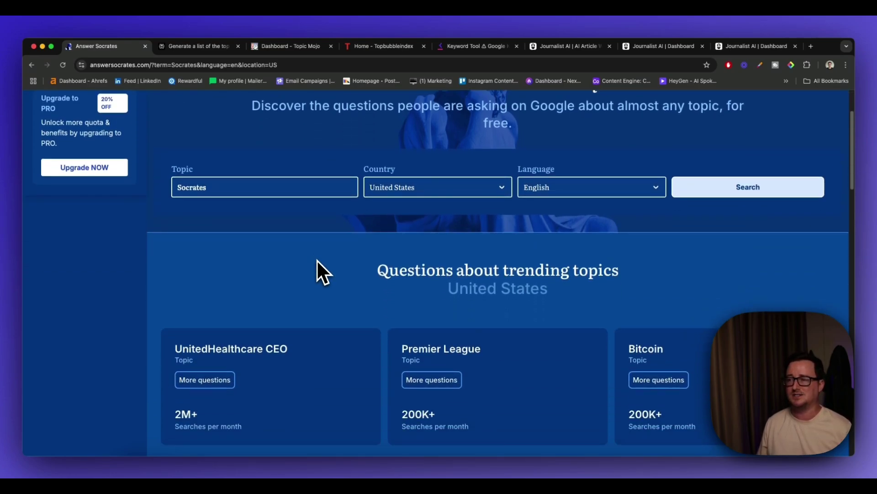
scroll(317, 260, up, 2)
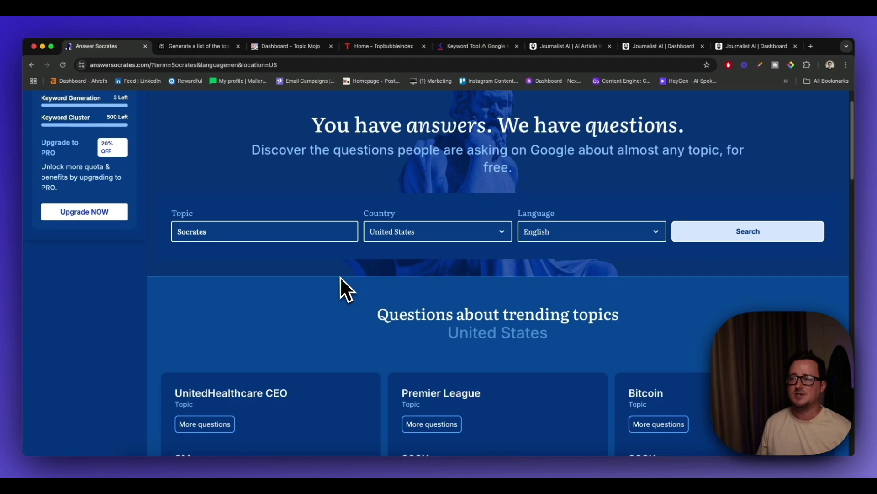
scroll(346, 286, down, 3)
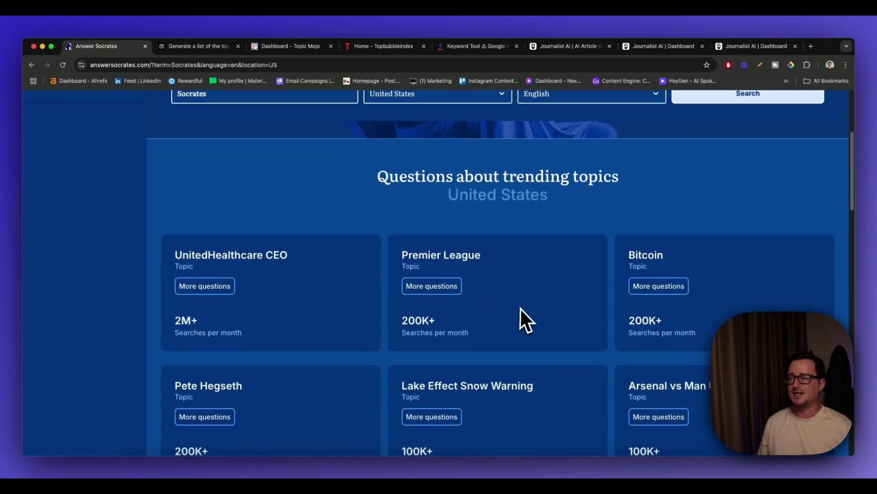
scroll(526, 320, down, 2)
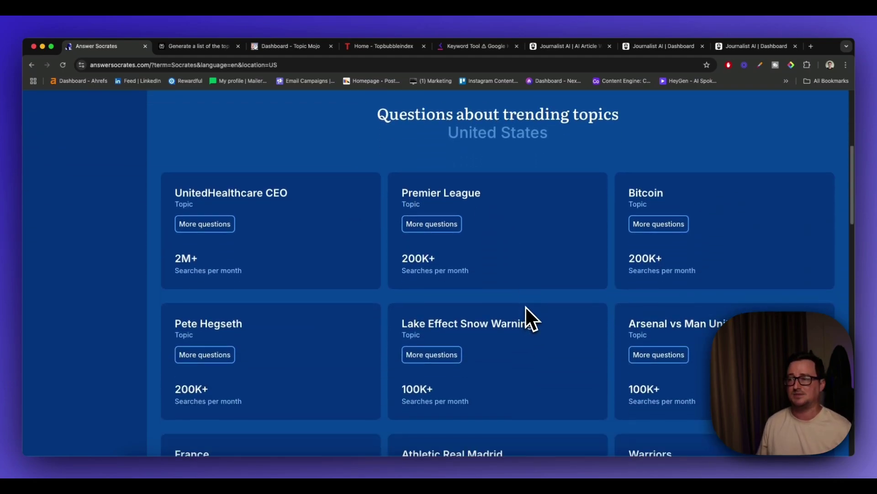
scroll(526, 306, down, 1)
scroll(526, 307, down, 5)
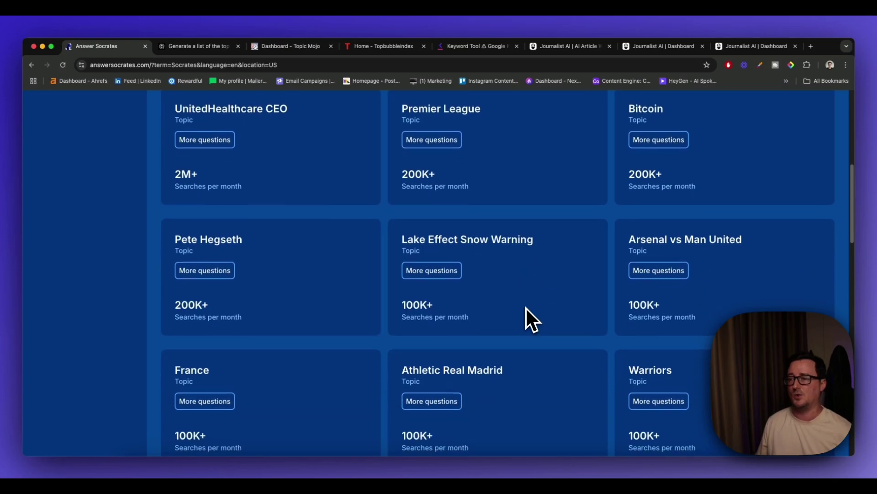
scroll(526, 307, down, 4)
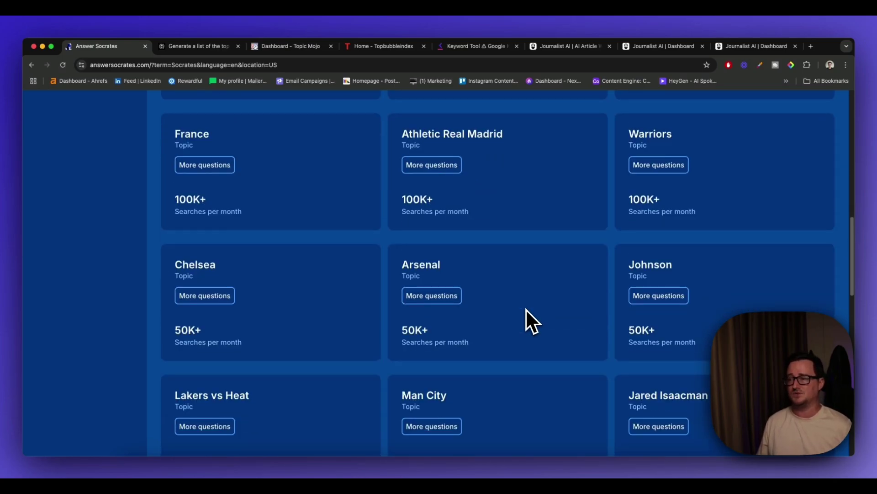
scroll(526, 309, up, 15)
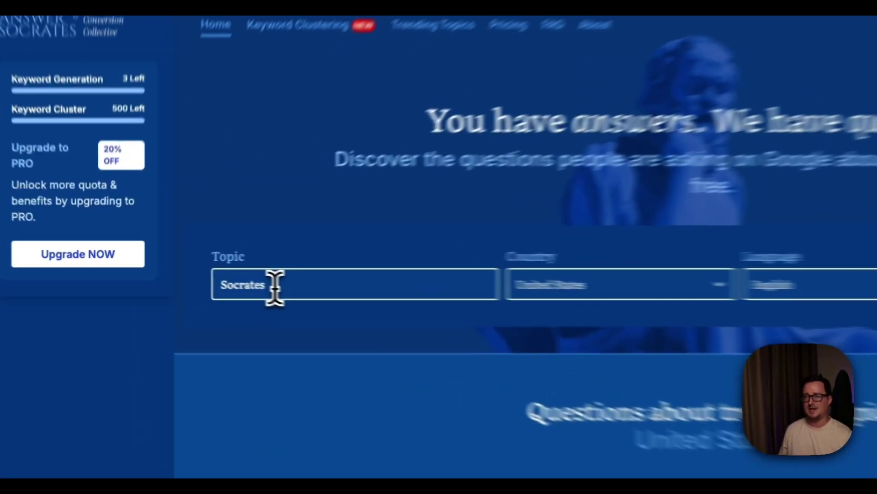
double_click(183, 275)
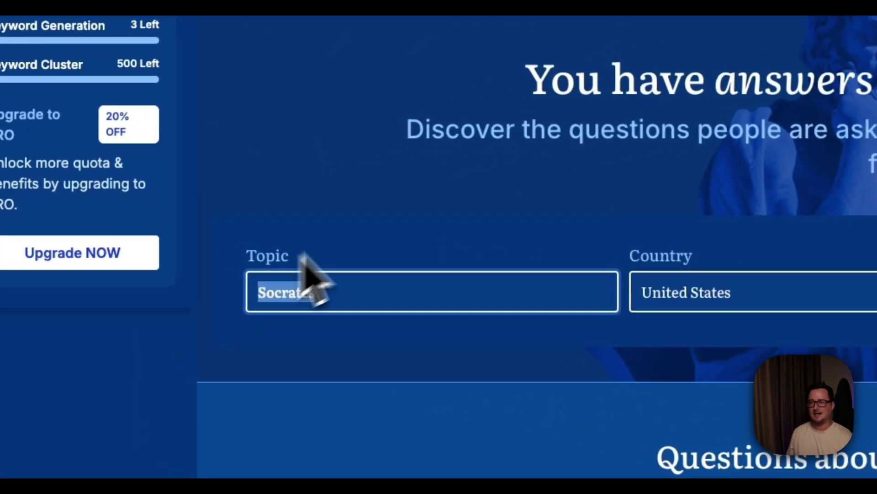
key(BackSpace)
text(p)
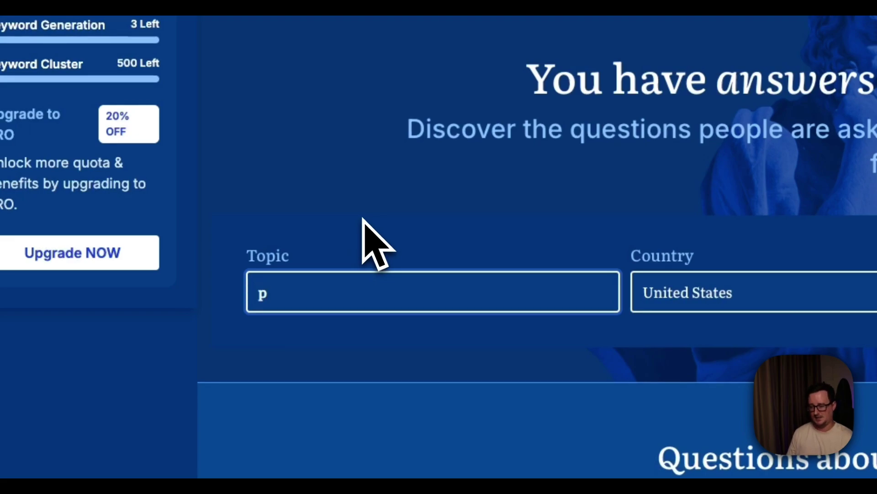
text(adel)
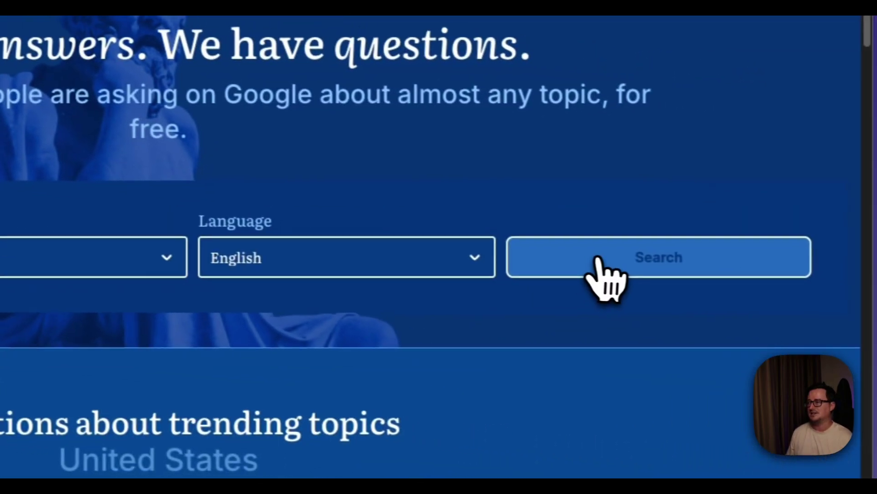
click(599, 276)
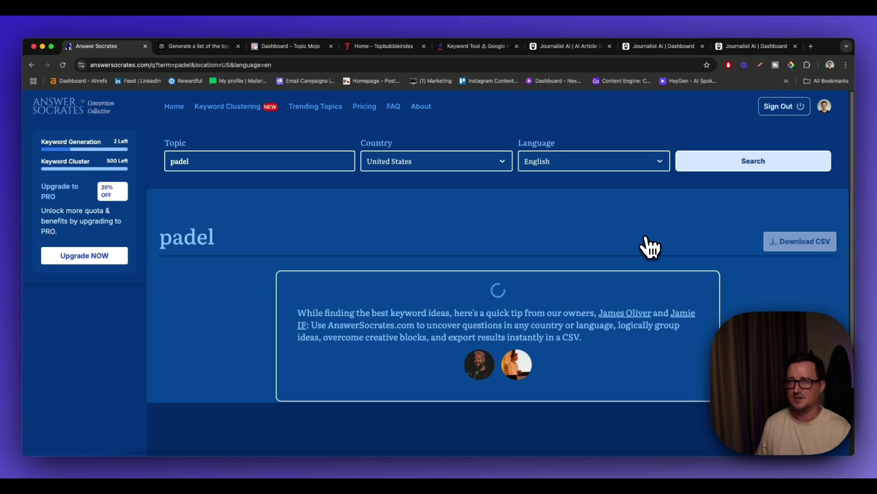
scroll(535, 239, down, 2)
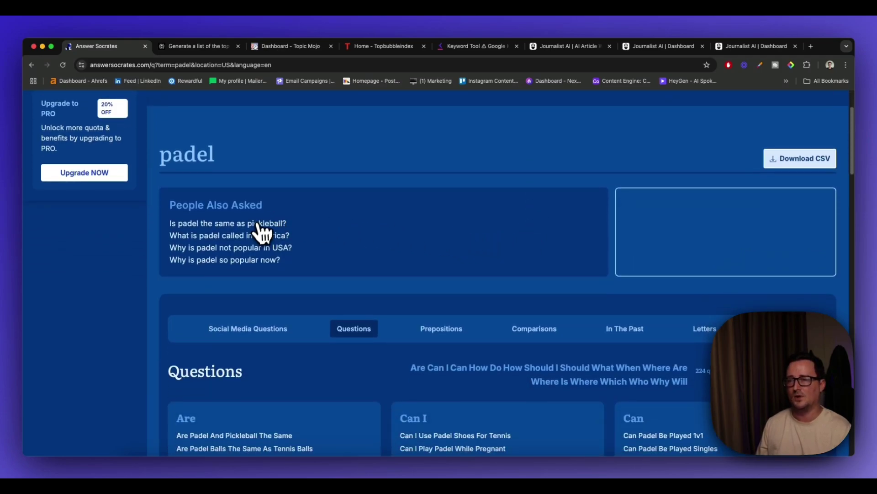
scroll(366, 269, down, 3)
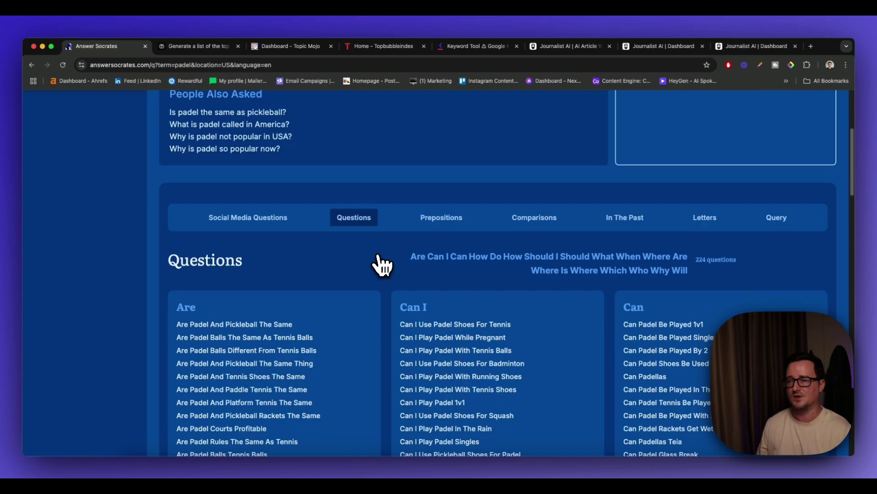
scroll(383, 265, down, 7)
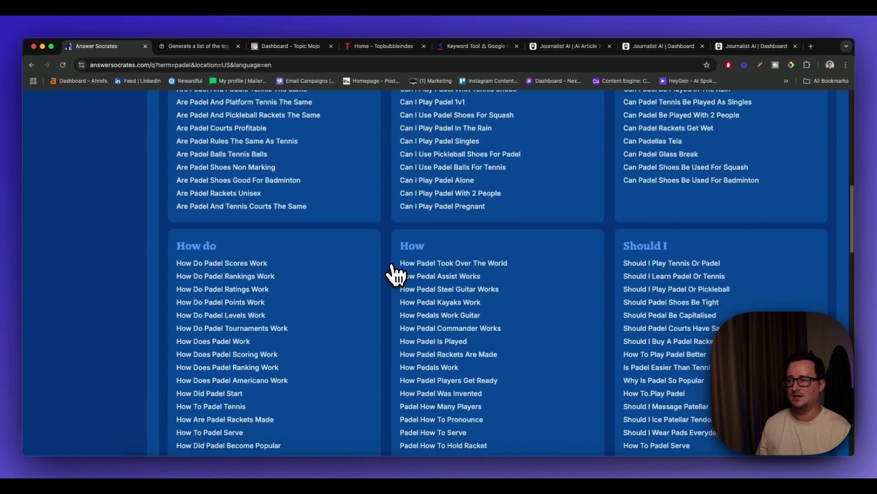
scroll(393, 273, down, 18)
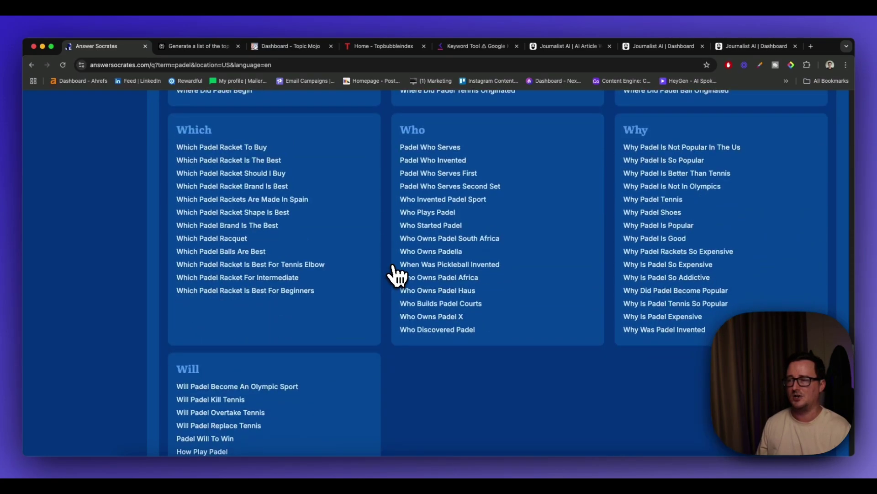
scroll(395, 274, up, 18)
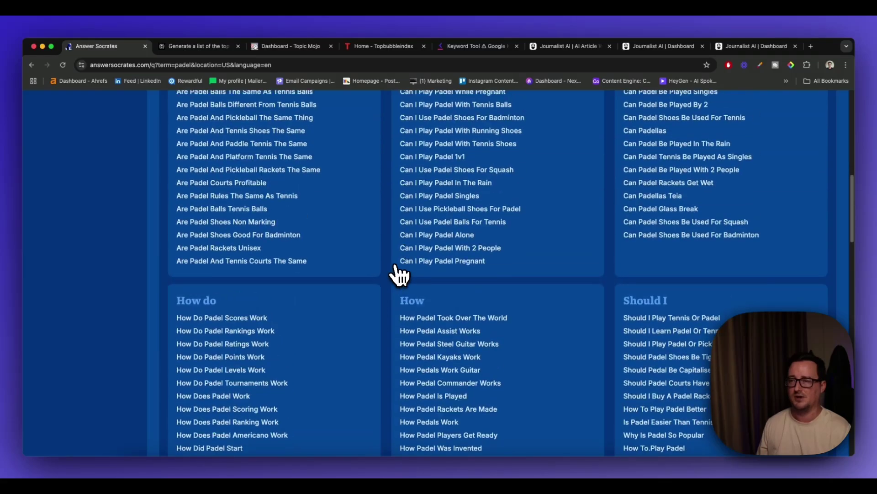
scroll(398, 274, up, 4)
scroll(360, 232, down, 1)
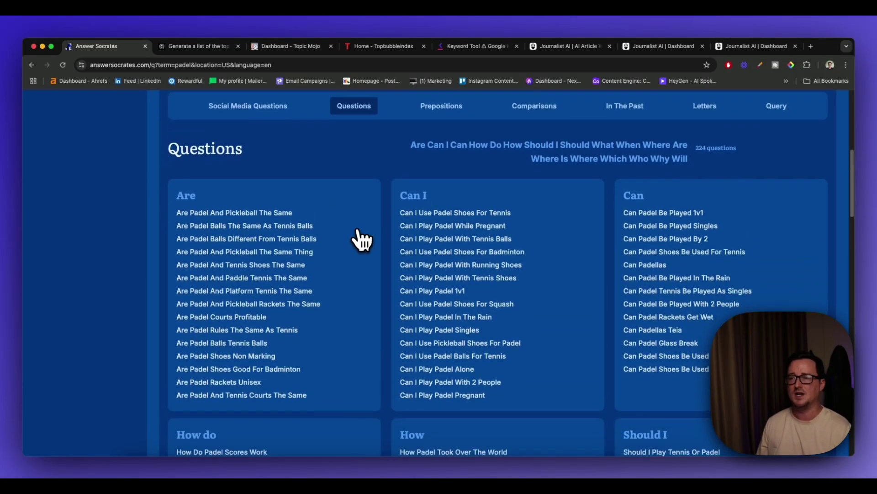
scroll(411, 246, down, 1)
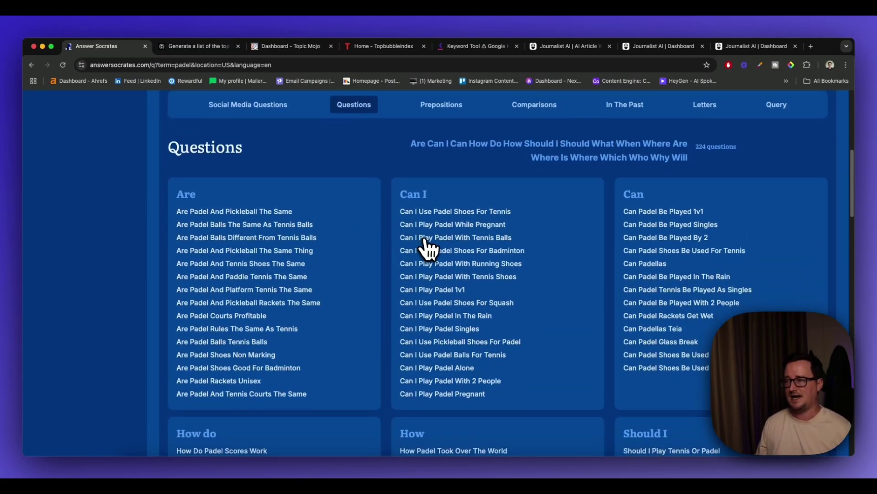
scroll(418, 252, down, 11)
scroll(420, 255, up, 6)
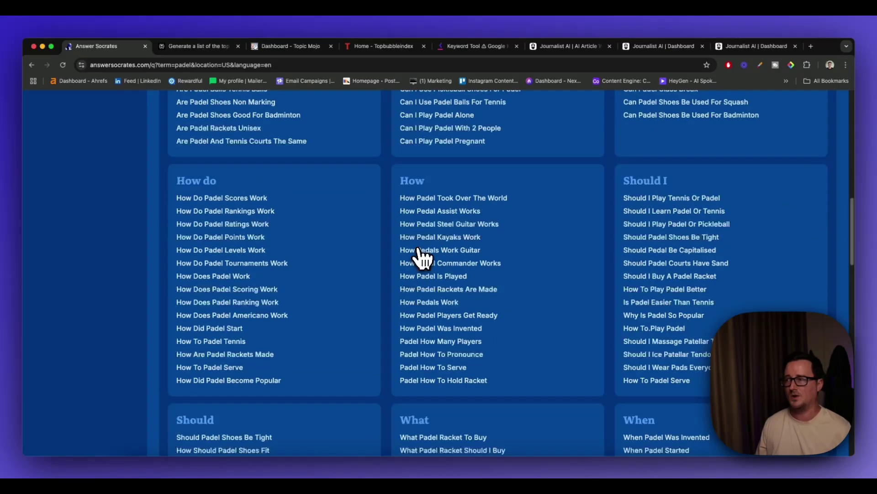
scroll(418, 254, up, 8)
scroll(417, 252, down, 2)
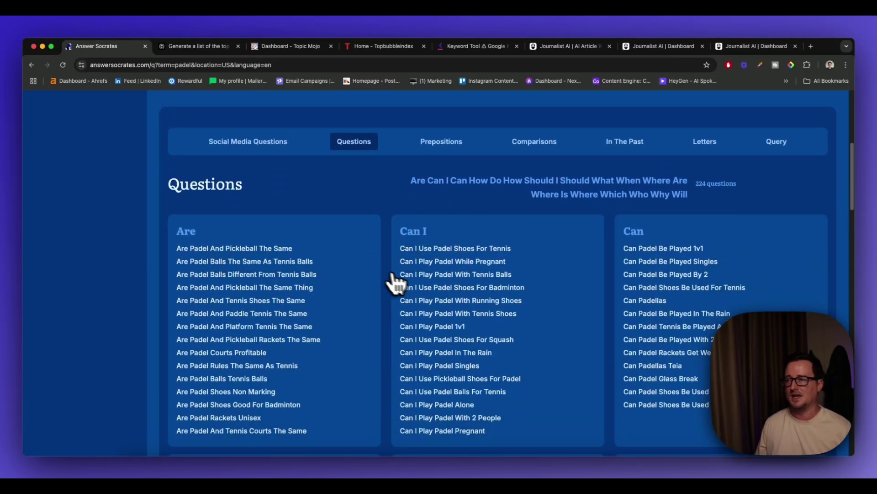
scroll(454, 289, down, 10)
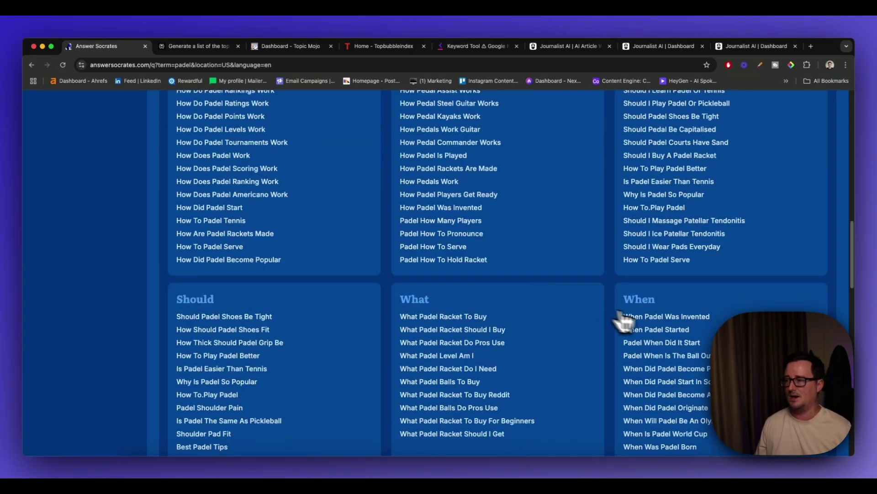
scroll(613, 314, down, 15)
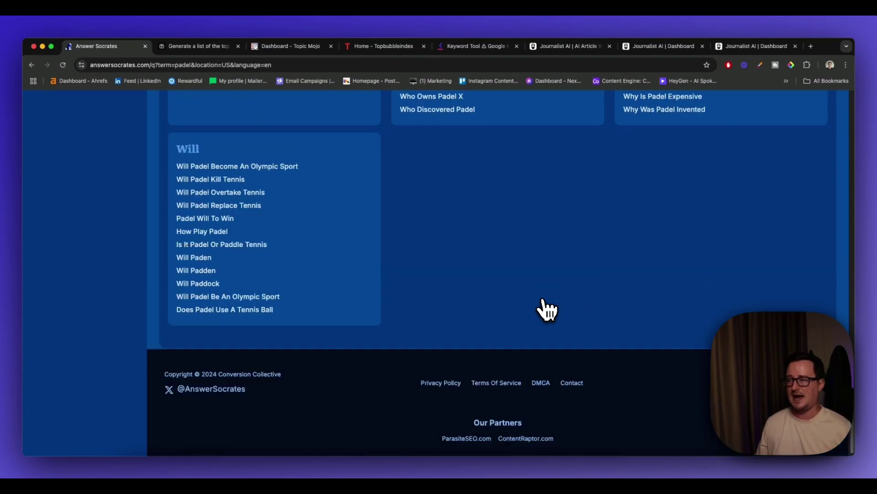
scroll(547, 310, up, 20)
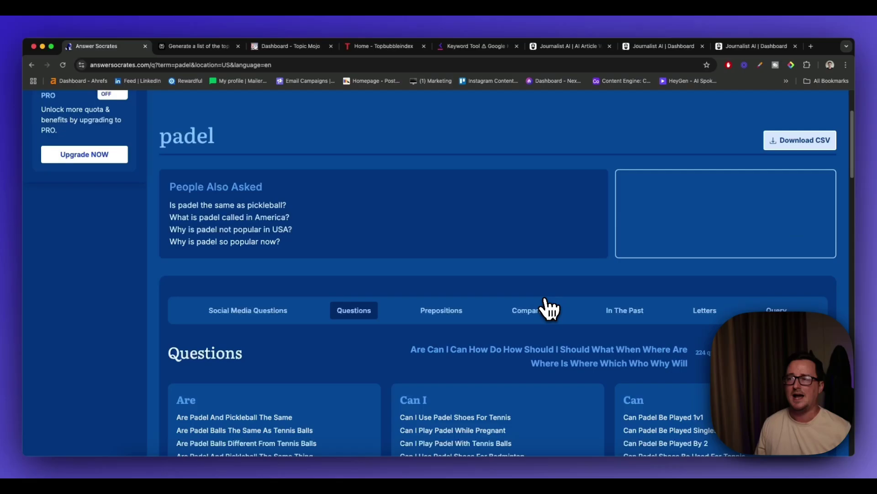
scroll(389, 308, down, 2)
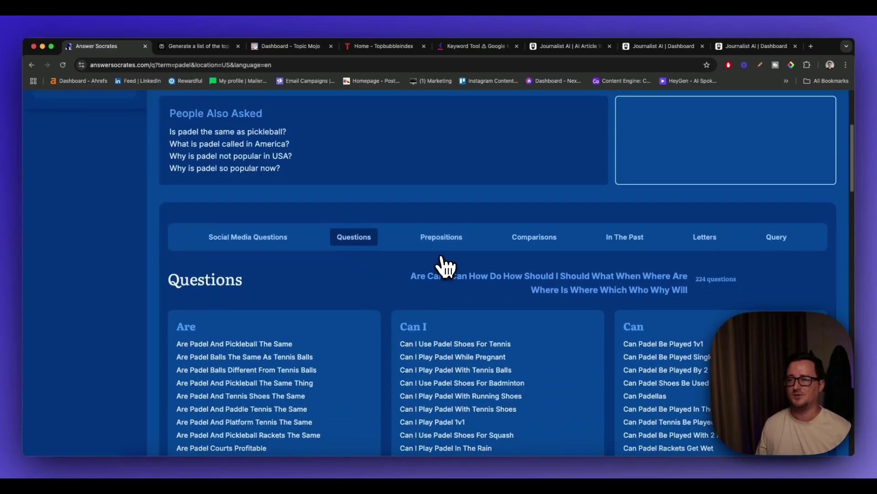
- Flip through the padel social media, preposition, comparison and past-tense question lists
click(270, 242)
scroll(380, 259, down, 4)
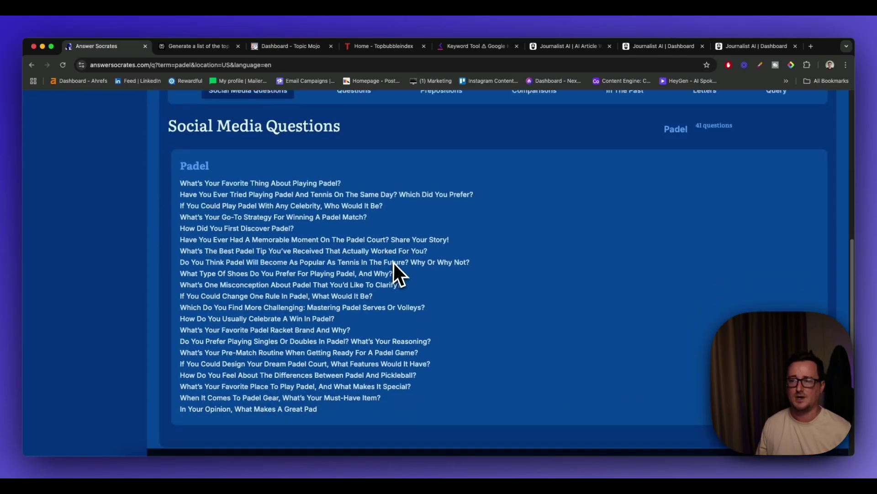
scroll(397, 267, up, 6)
click(457, 268)
scroll(476, 279, down, 7)
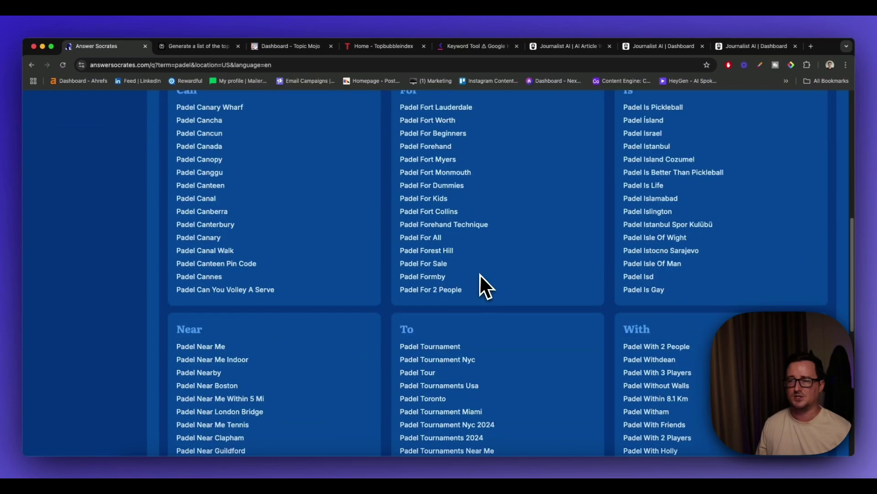
scroll(484, 272, up, 7)
click(536, 186)
scroll(543, 256, down, 7)
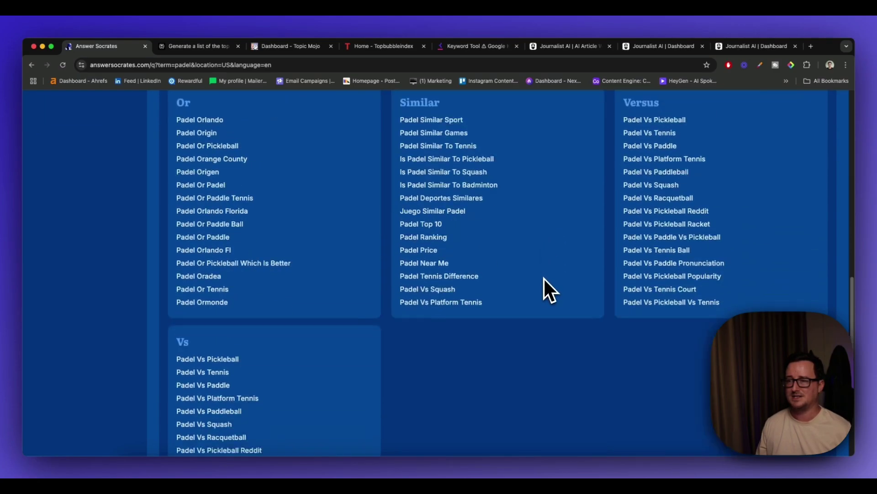
scroll(545, 271, up, 8)
click(624, 244)
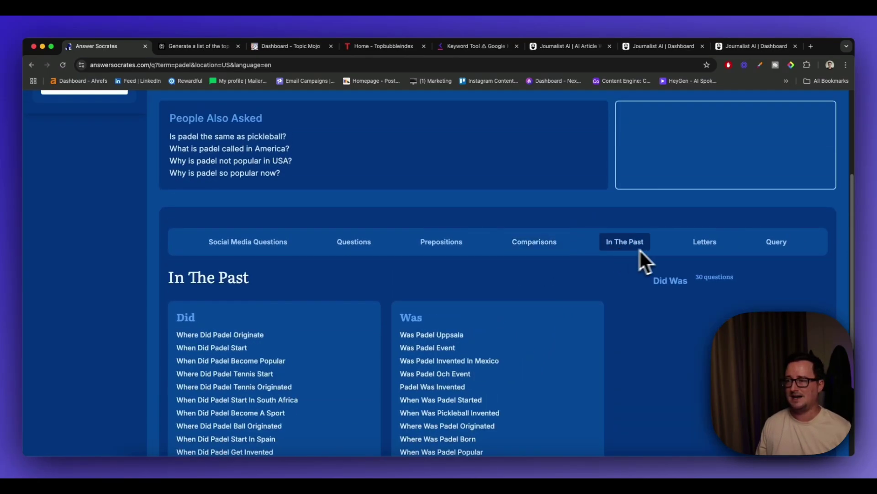
- Check the padel Letters and Query keyword lists, then return to the social media questions
click(704, 243)
click(777, 246)
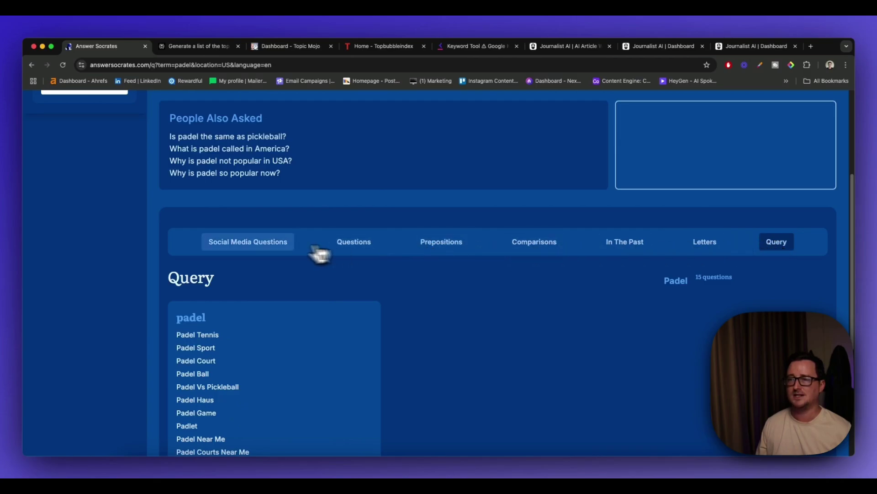
click(274, 242)
scroll(418, 275, down, 9)
scroll(458, 276, up, 9)
- Show padel questions grouped by question word: Are, Can I, Can, Should, What, When
click(352, 167)
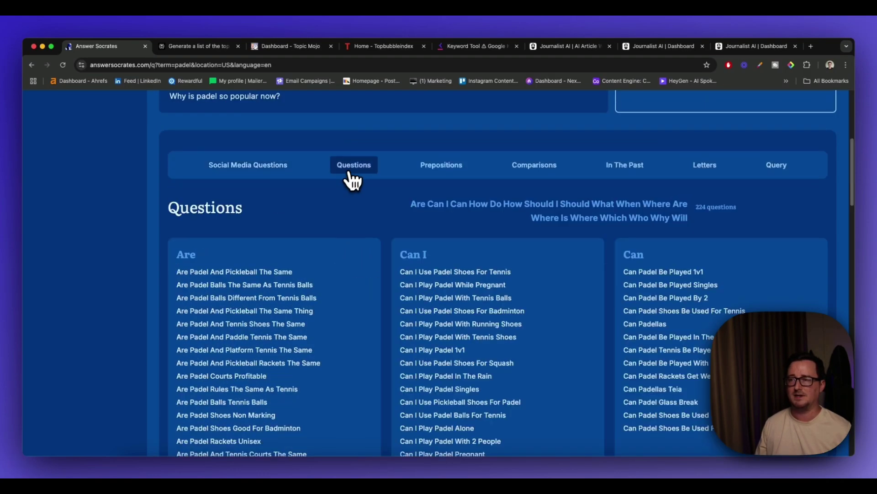
scroll(446, 273, down, 20)
scroll(448, 274, up, 7)
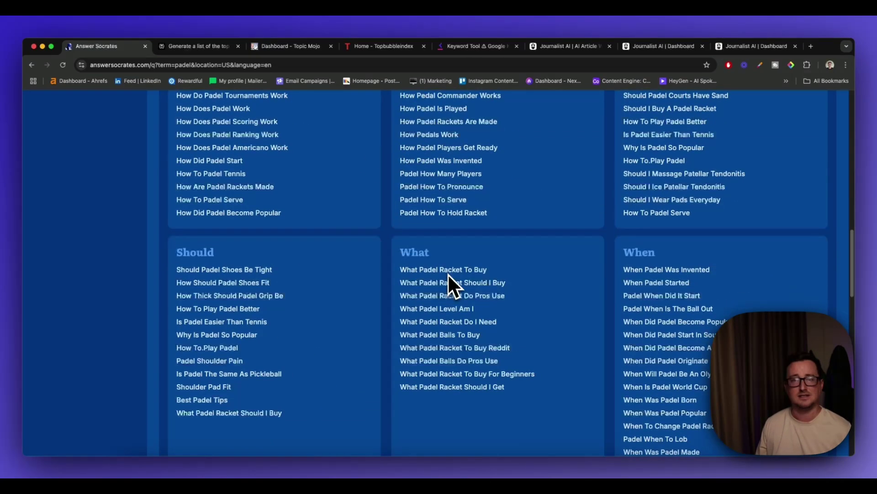
scroll(447, 273, up, 12)
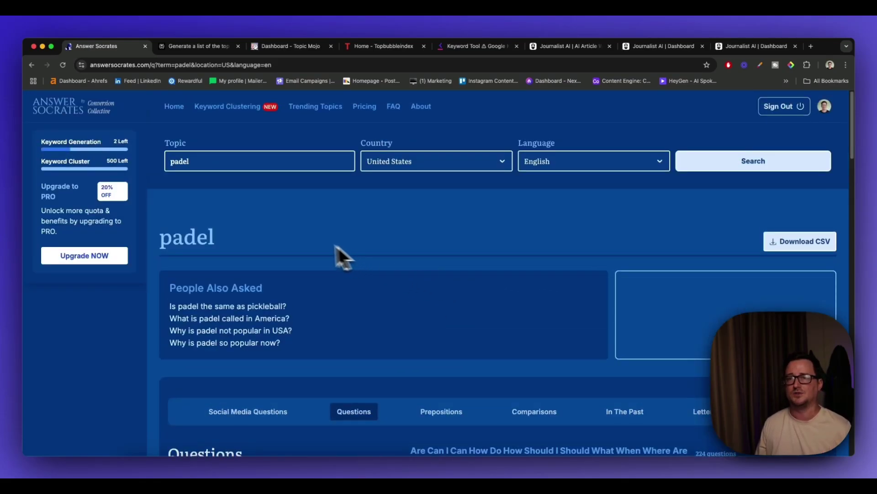
- Look over the padel Trending Topics questions, then return to the padel results
scroll(412, 270, down, 6)
scroll(421, 267, up, 6)
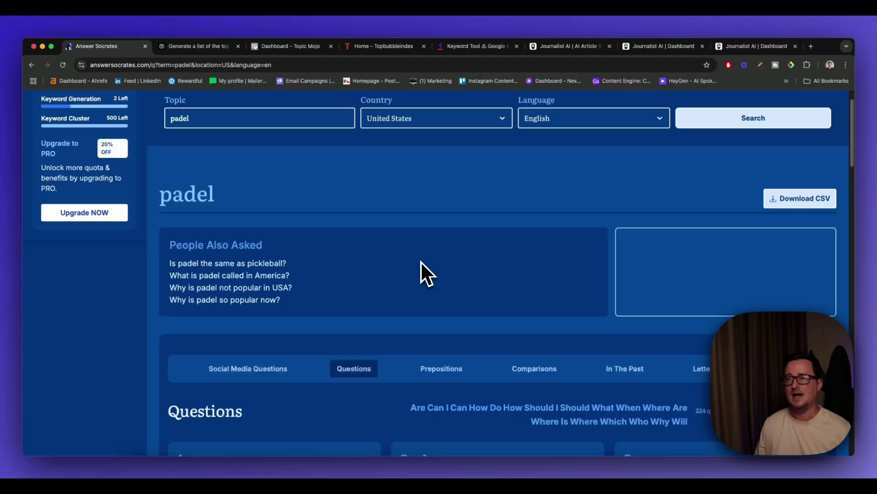
click(317, 115)
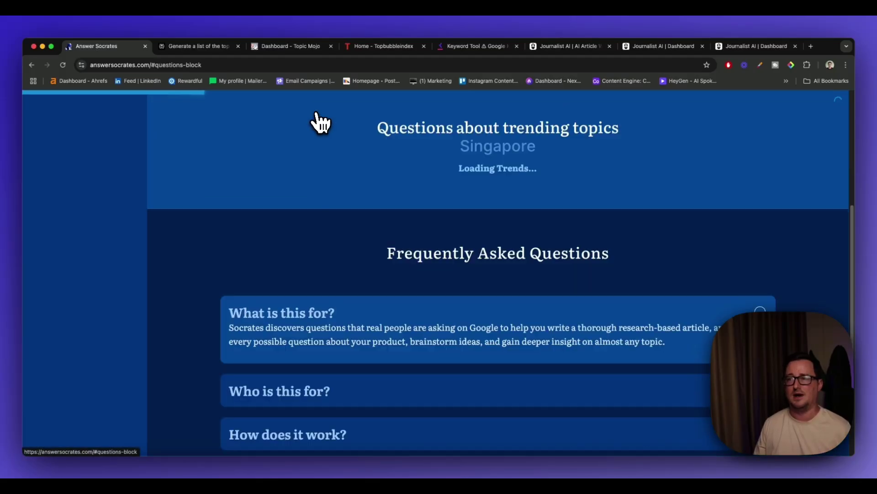
scroll(388, 270, down, 3)
scroll(389, 265, up, 6)
scroll(388, 262, up, 2)
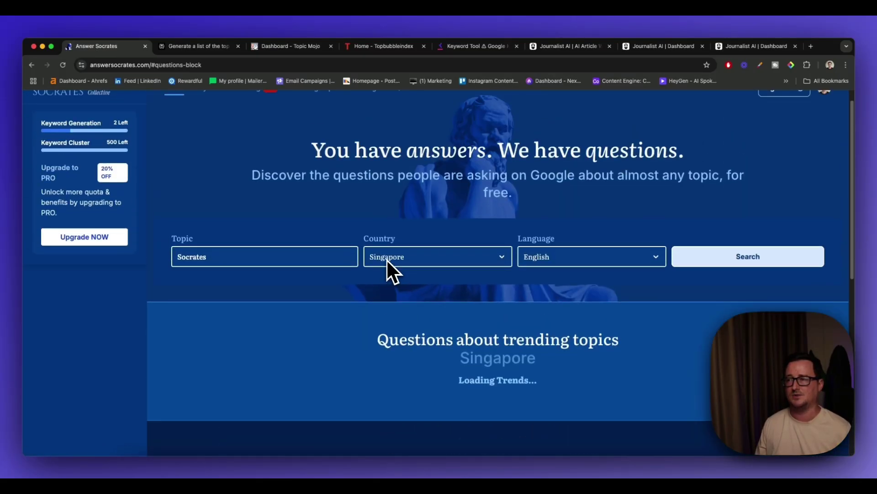
key(super+bracketleft)
scroll(407, 260, up, 1)
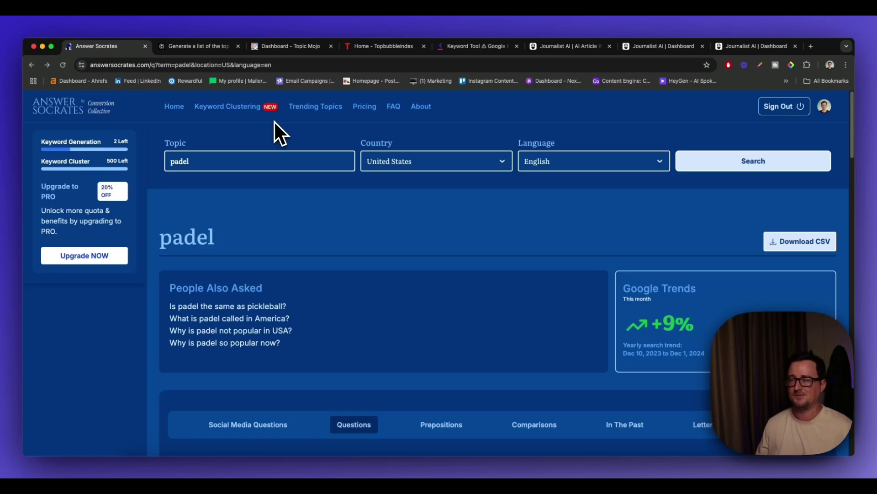
- Switch to the Perplexity web hosting keyword thread and open its account settings
click(213, 52)
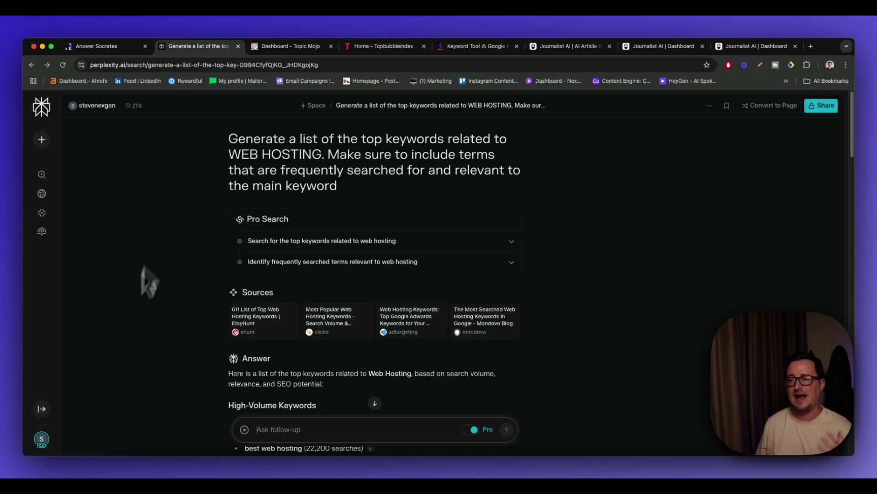
click(43, 441)
click(57, 413)
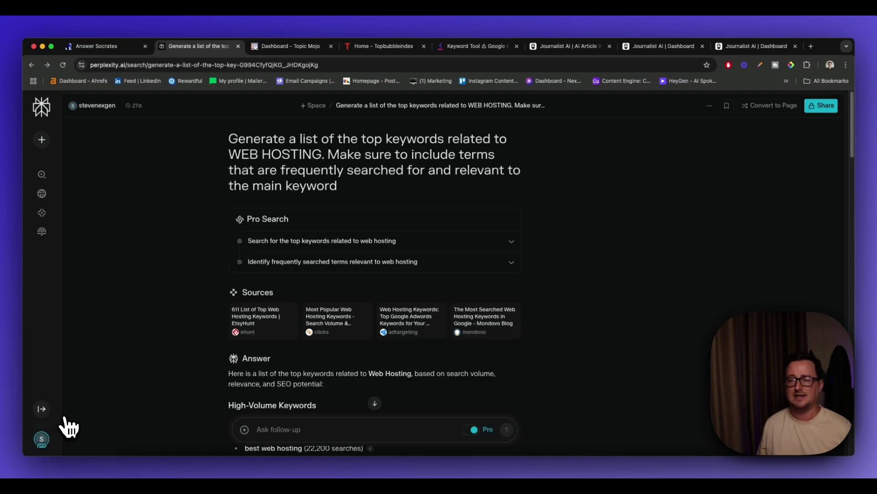
- Review the AI model and image model lists, keeping Claude 3.5 Sonnet and DALL-E 3
scroll(461, 290, down, 5)
scroll(500, 288, down, 1)
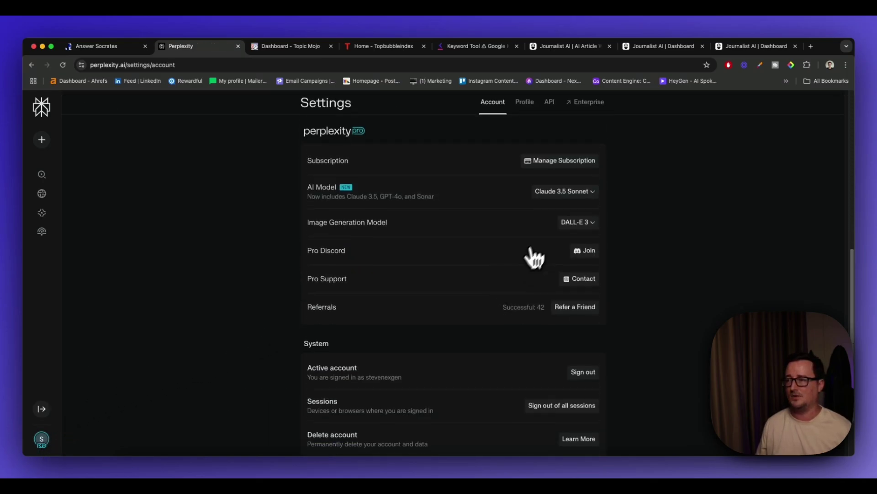
click(587, 207)
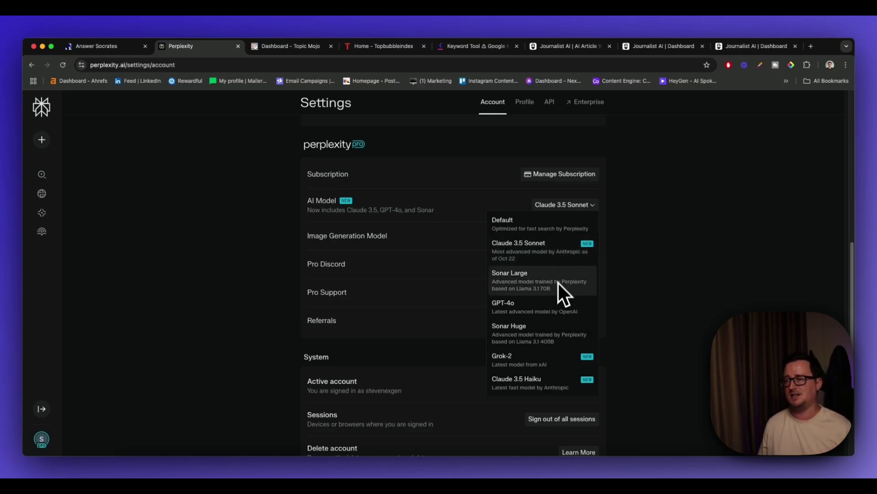
click(667, 297)
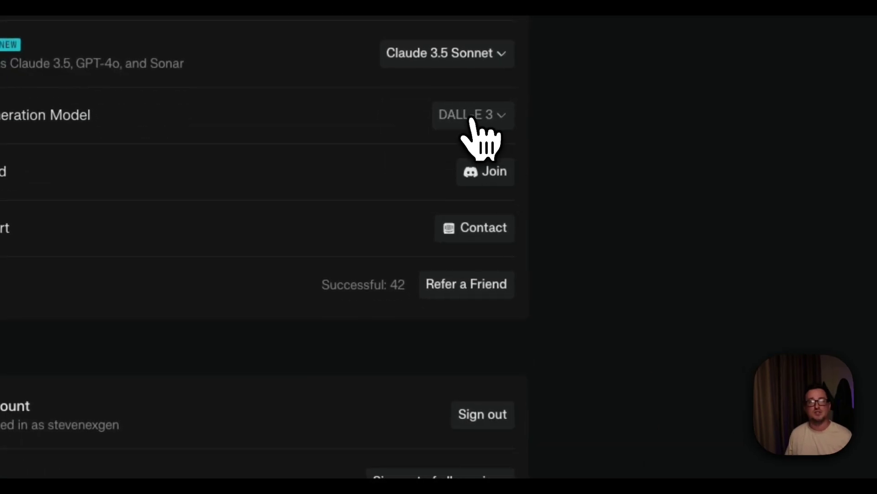
click(472, 118)
click(611, 127)
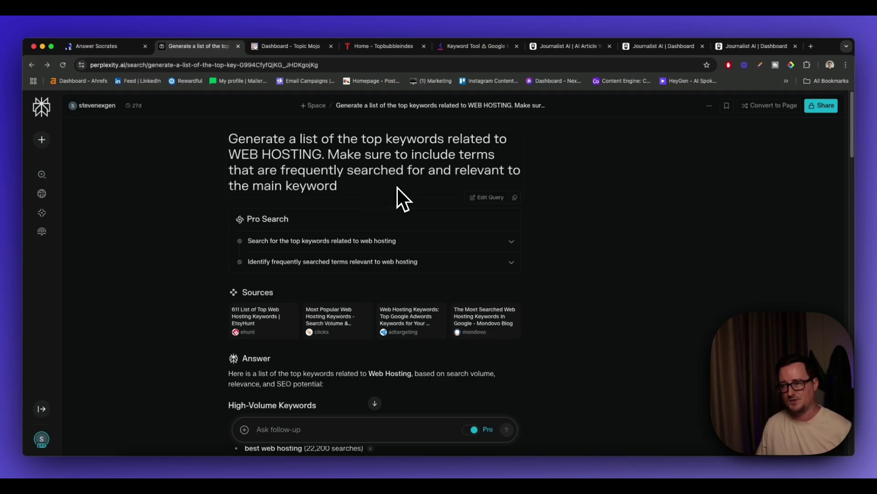
scroll(386, 223, down, 5)
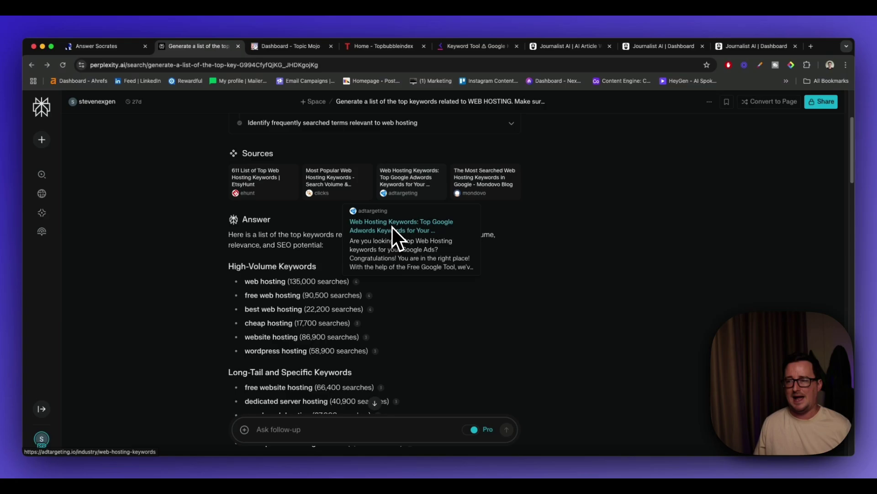
scroll(452, 281, down, 2)
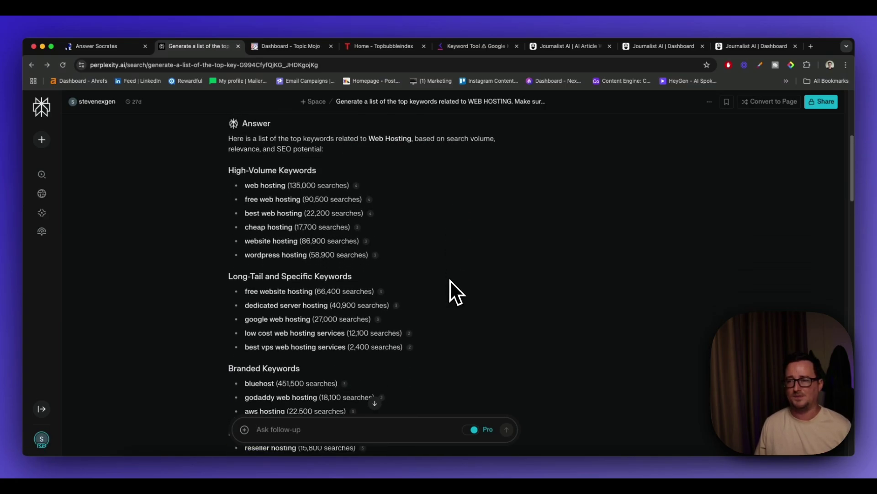
scroll(451, 280, down, 3)
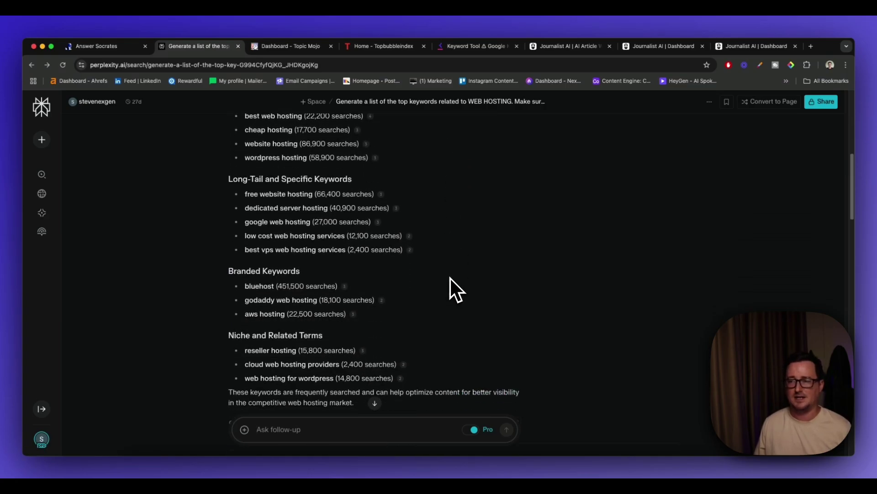
scroll(446, 292, up, 1)
scroll(445, 292, up, 1)
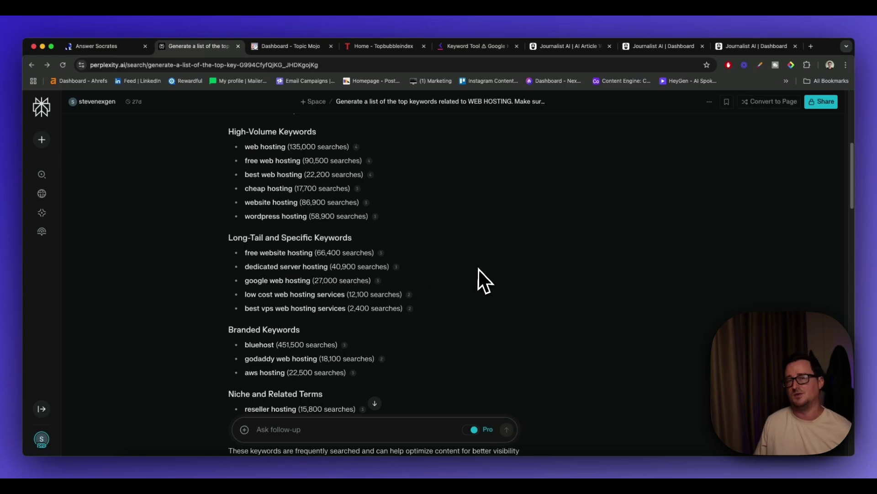
scroll(482, 270, down, 1)
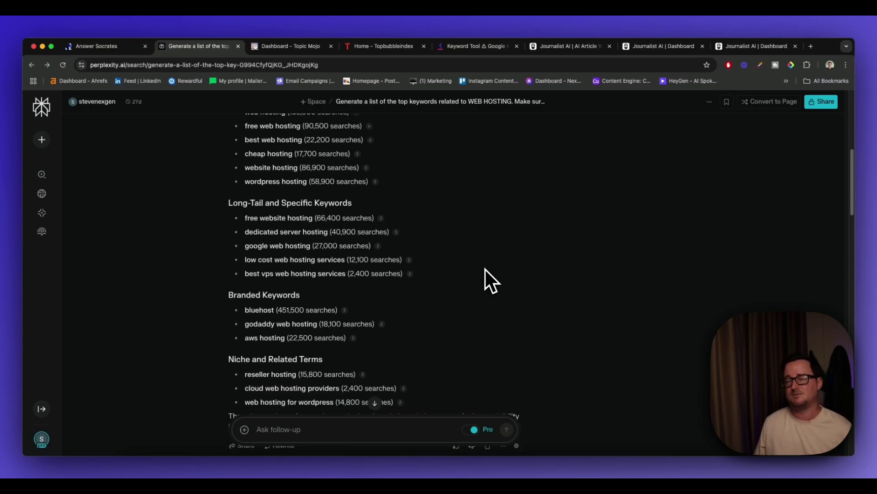
scroll(486, 269, down, 1)
scroll(486, 268, down, 5)
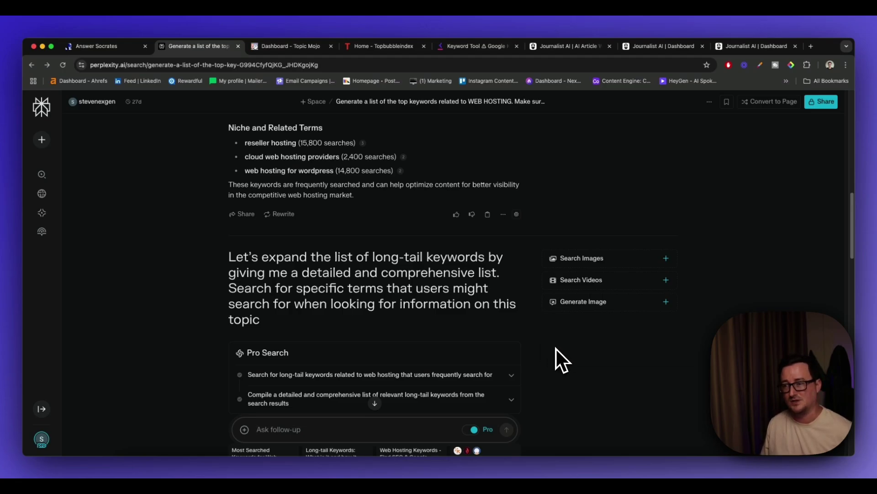
scroll(556, 349, down, 6)
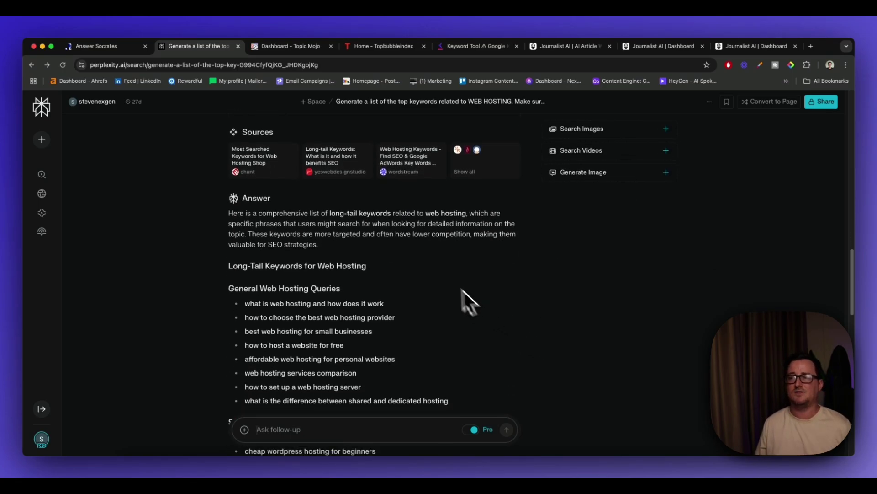
scroll(464, 292, down, 3)
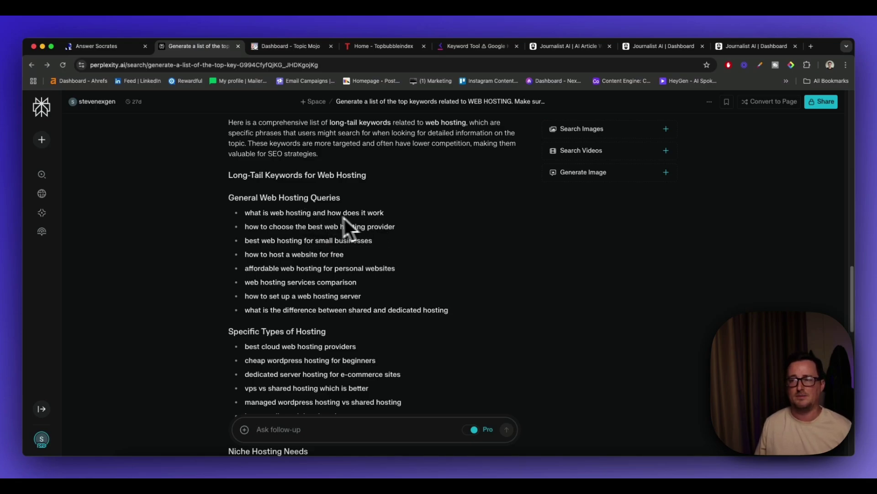
scroll(329, 220, down, 1)
scroll(402, 238, down, 2)
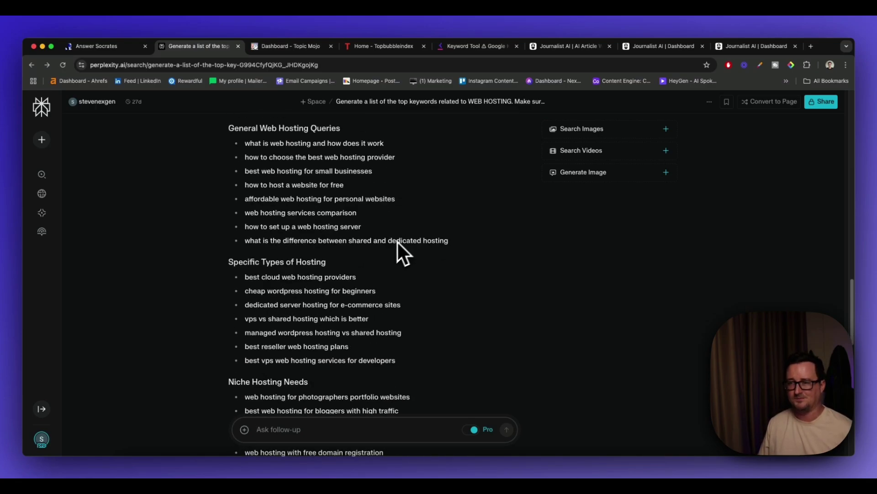
scroll(409, 270, down, 4)
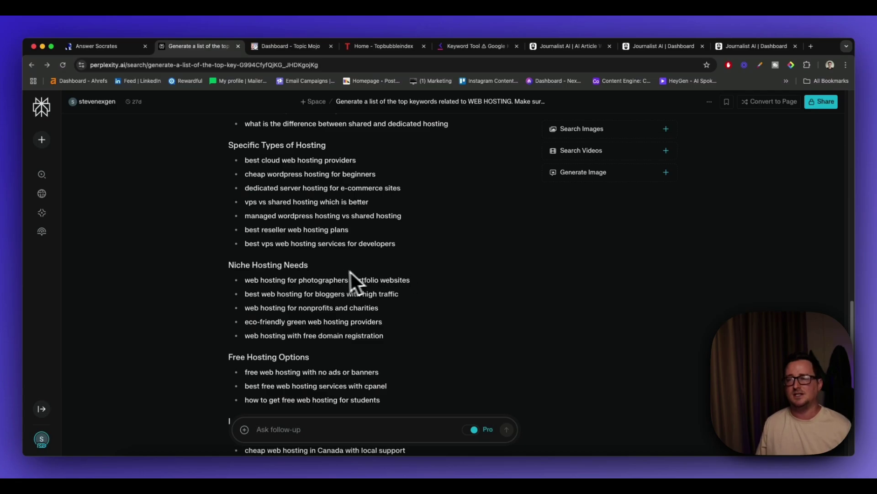
scroll(361, 275, down, 3)
scroll(391, 277, down, 2)
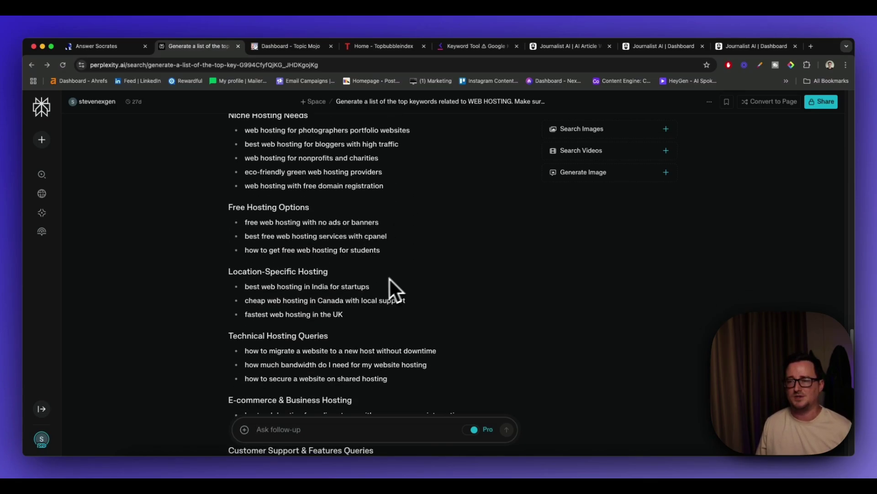
scroll(386, 284, down, 5)
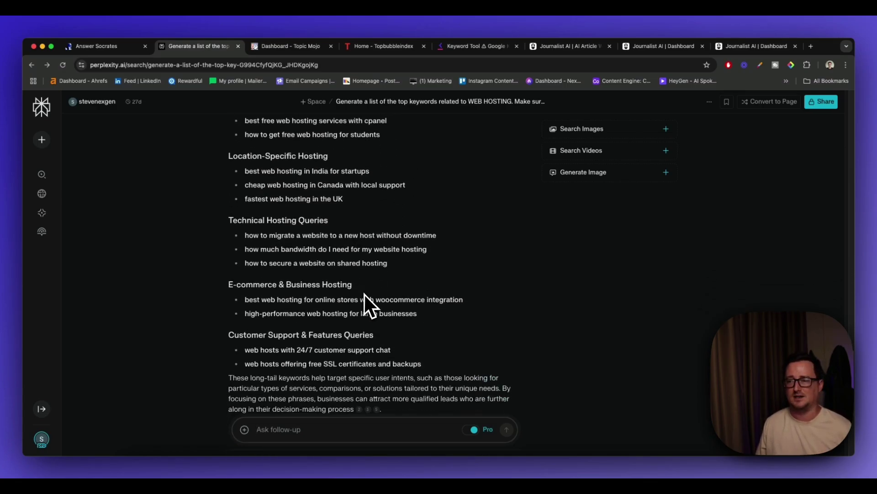
scroll(358, 301, up, 15)
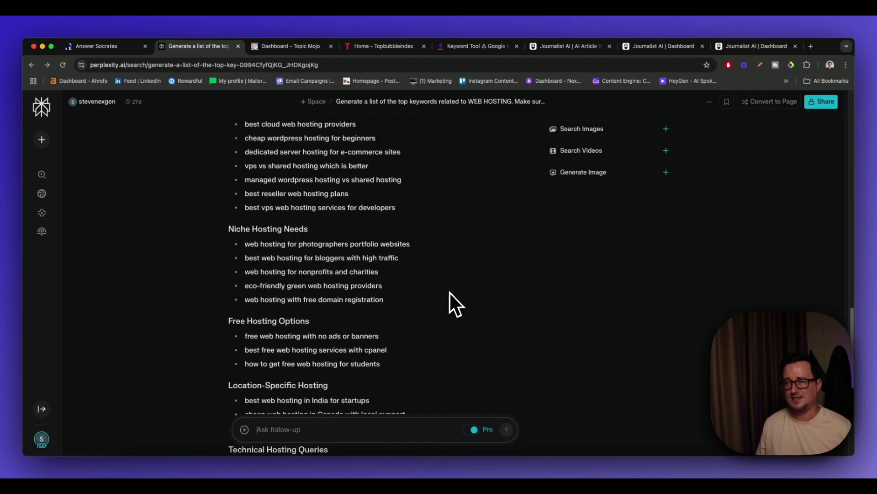
scroll(459, 291, up, 5)
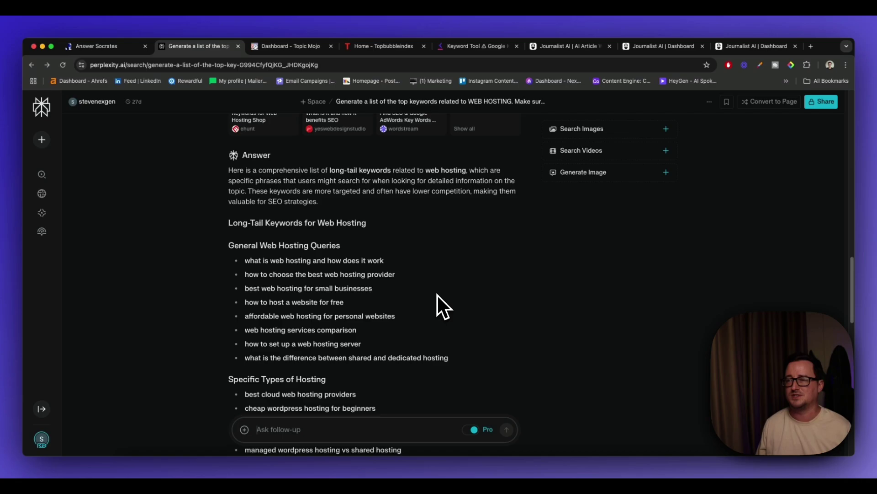
scroll(443, 299, up, 15)
scroll(475, 292, up, 10)
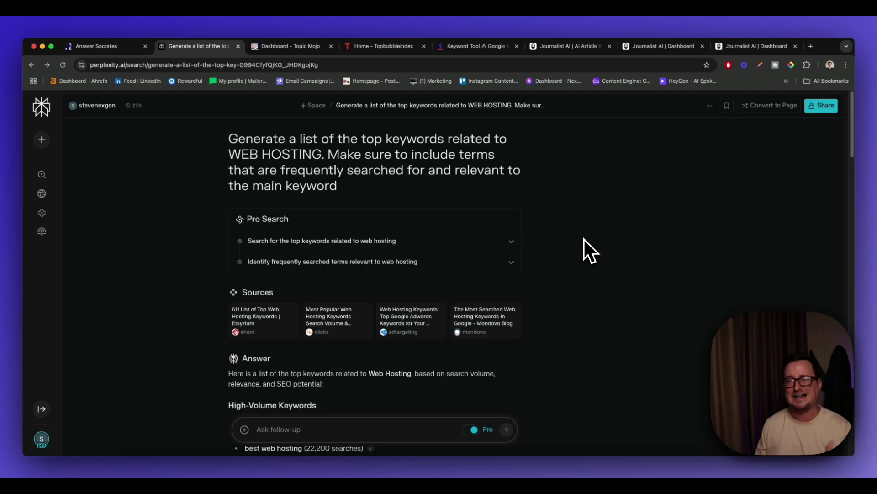
- Switch to the Topic Mojo dashboard tab
click(273, 48)
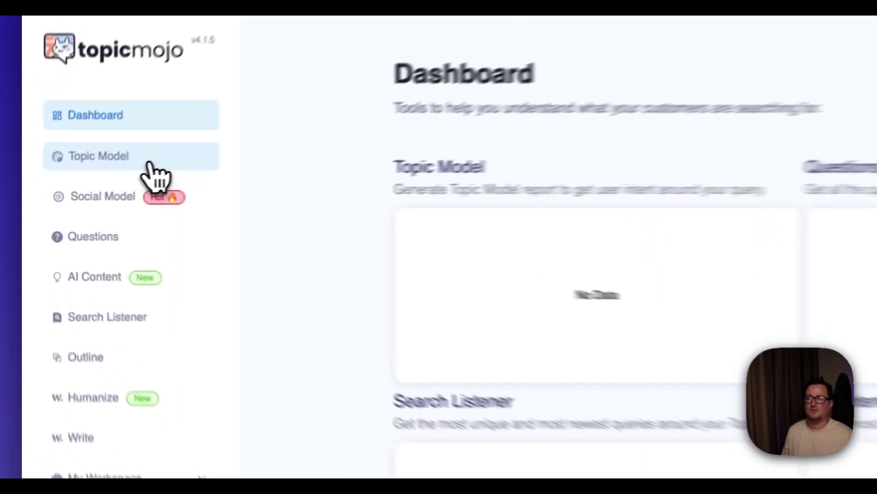
- Run a Topic Model report on the query 'dog treats' for the United States in English
click(150, 167)
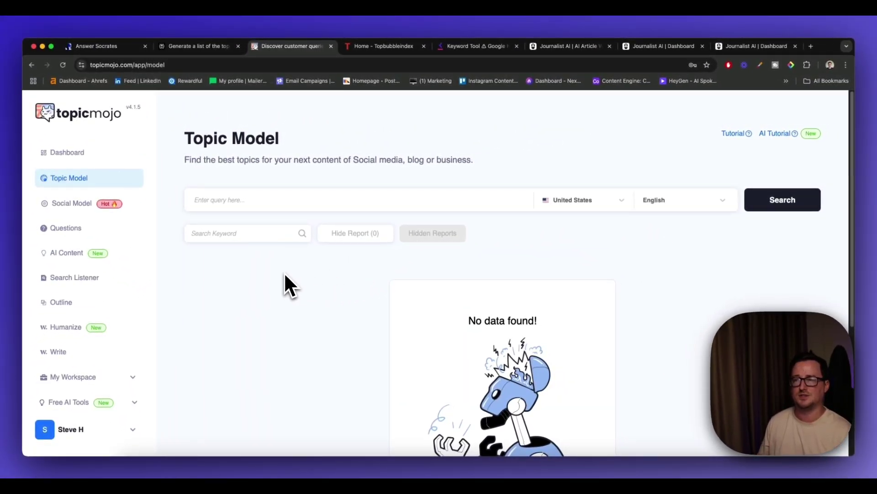
click(277, 201)
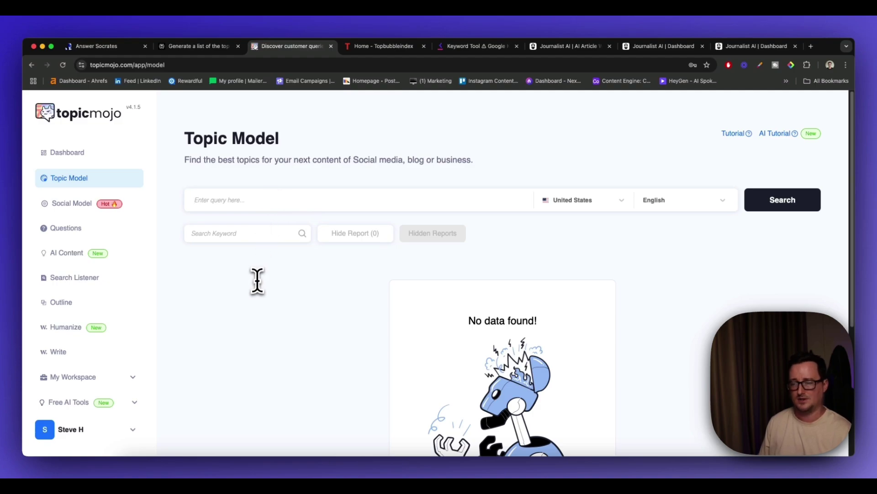
text(dog tre)
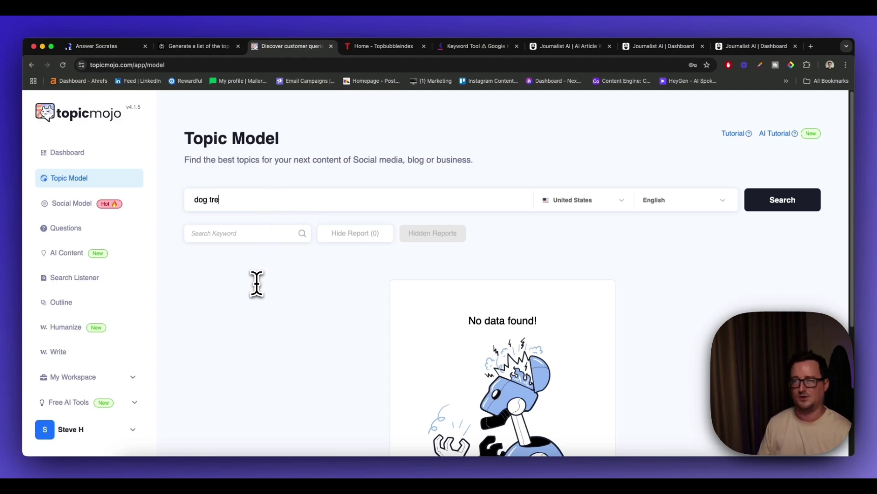
text(arts)
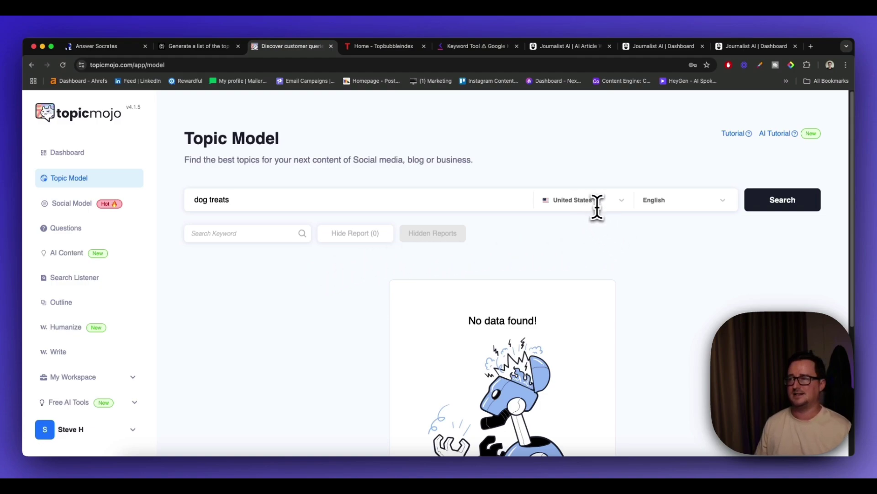
click(768, 209)
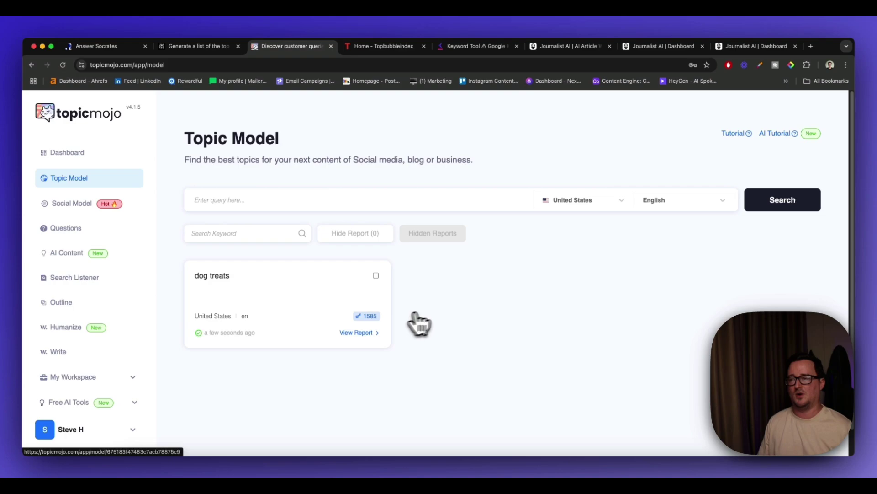
- Open the full dog treats report and scroll down to its 1168-query table
click(365, 333)
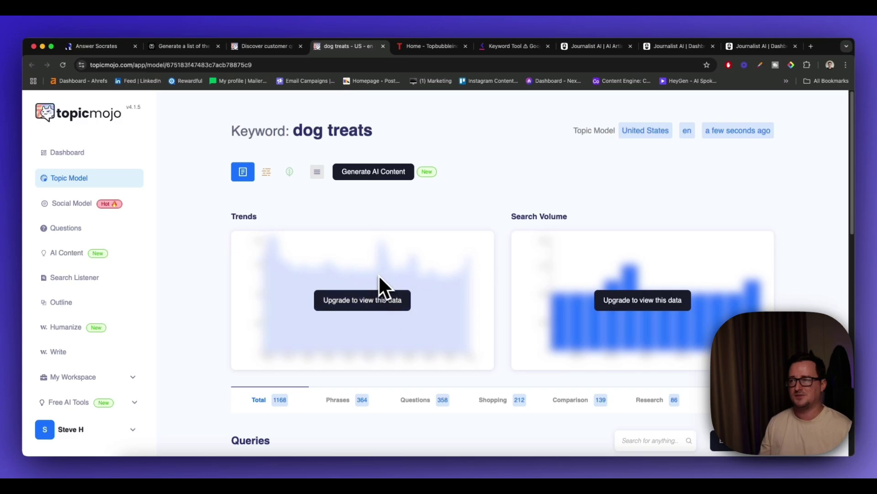
scroll(615, 309, down, 1)
scroll(608, 311, down, 5)
scroll(604, 308, up, 5)
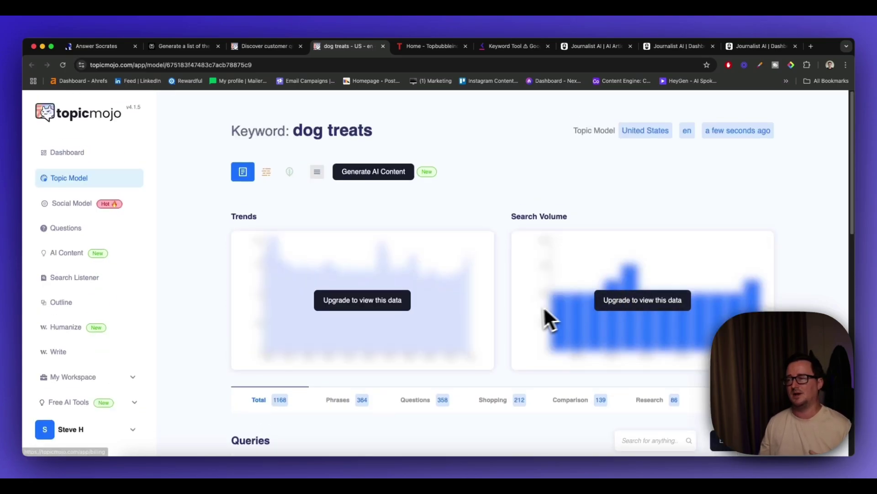
scroll(525, 311, down, 2)
scroll(507, 306, down, 5)
scroll(484, 304, up, 2)
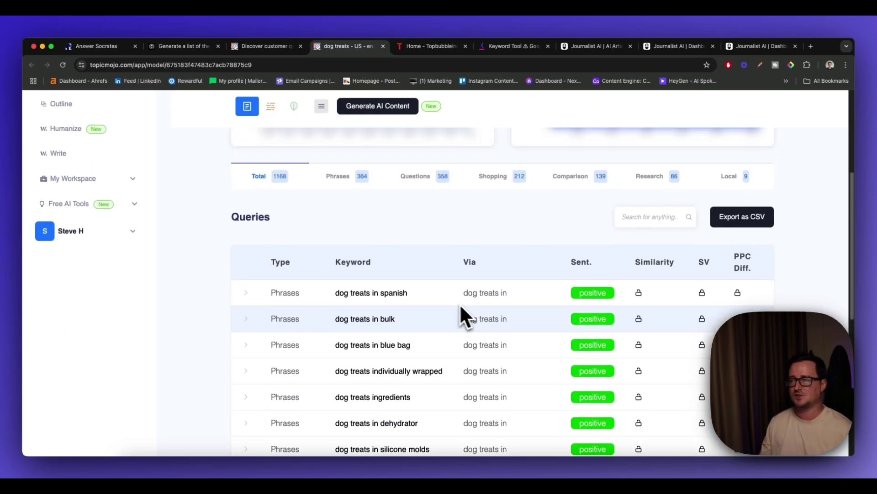
scroll(496, 301, down, 2)
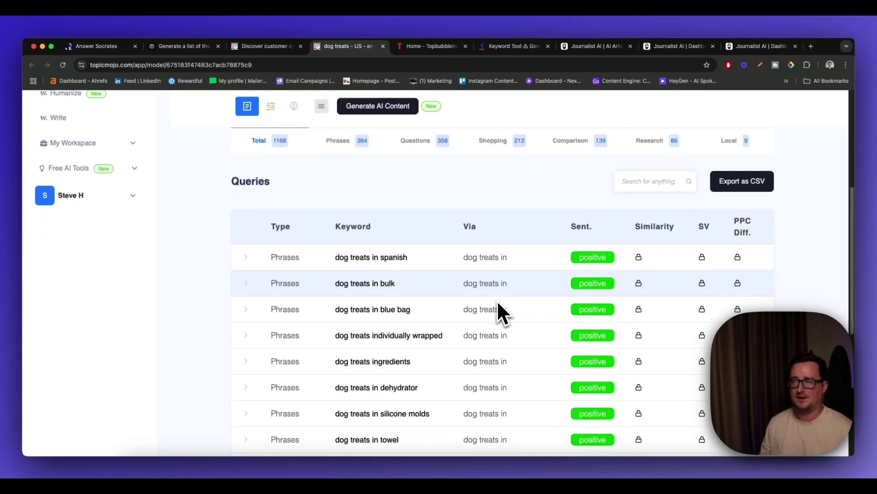
scroll(429, 302, down, 2)
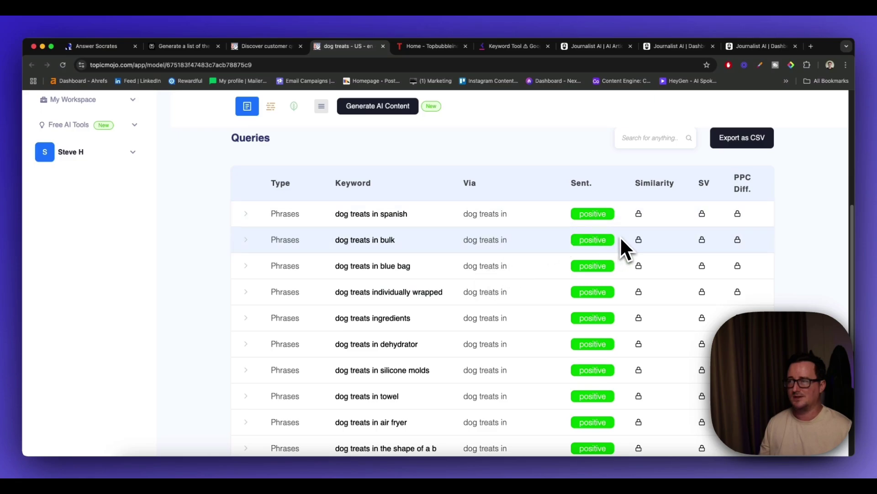
scroll(620, 237, down, 5)
scroll(604, 240, up, 4)
scroll(603, 241, up, 5)
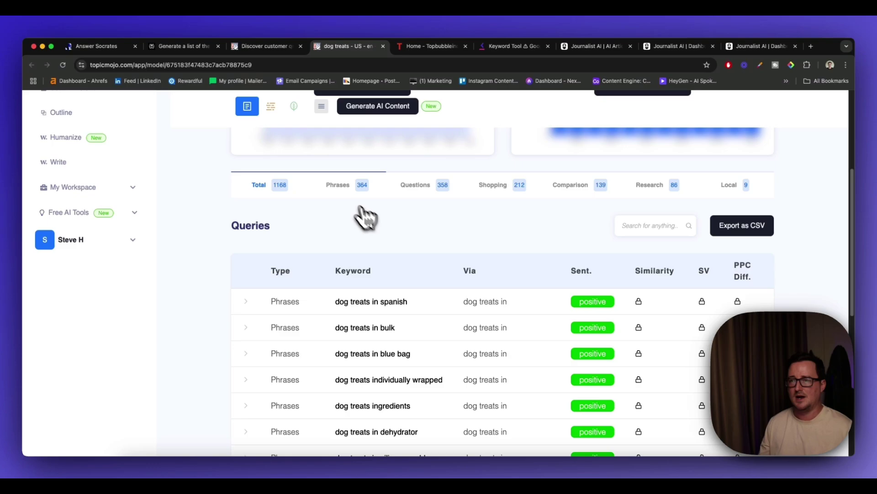
- Filter the dog treats queries to Questions, then Shopping, scrolling through each list
click(421, 187)
scroll(434, 219, down, 2)
scroll(442, 246, down, 5)
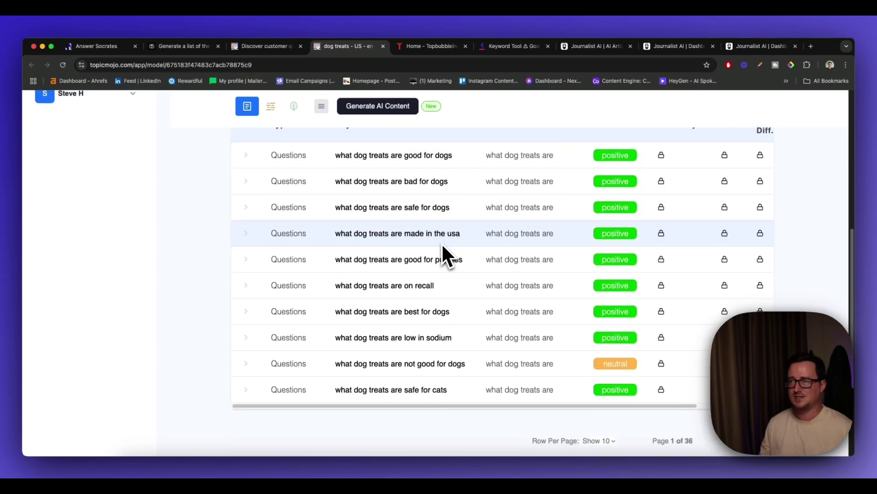
scroll(489, 270, up, 5)
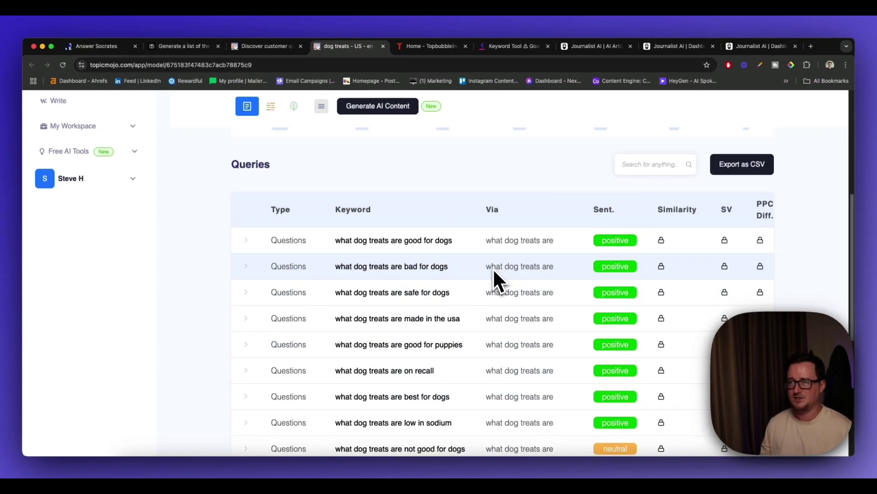
scroll(493, 268, down, 2)
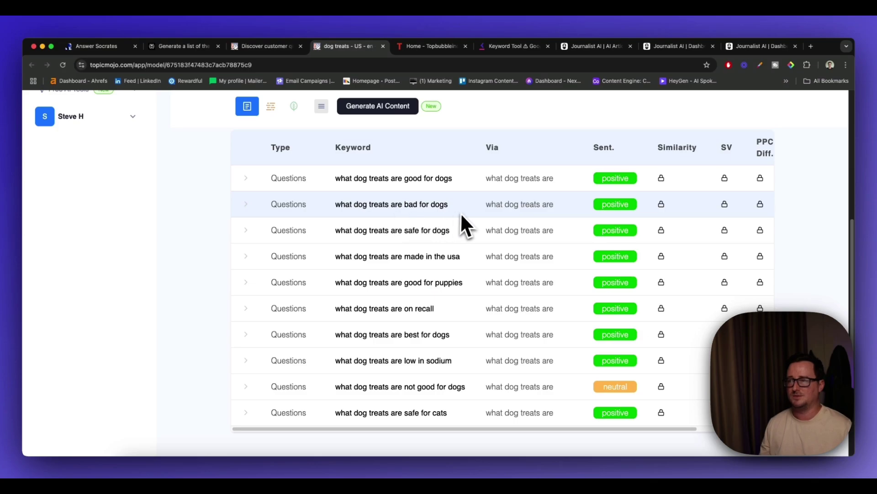
scroll(437, 283, down, 2)
scroll(487, 336, up, 6)
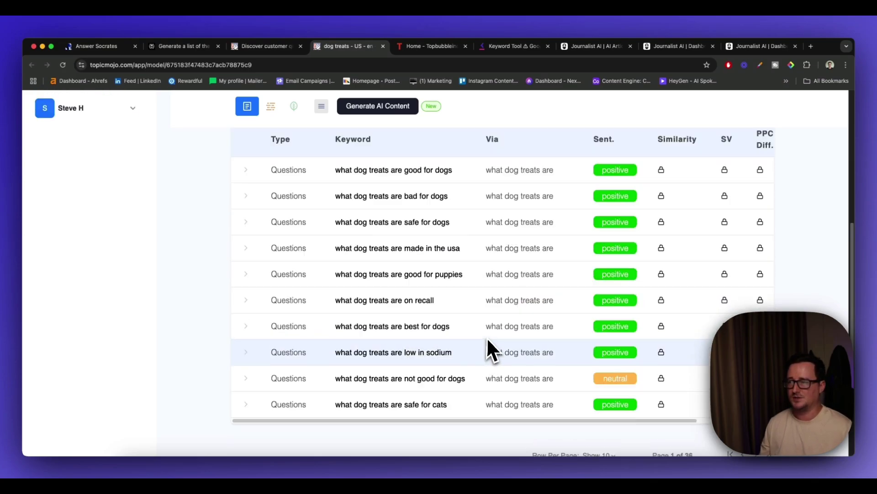
click(483, 264)
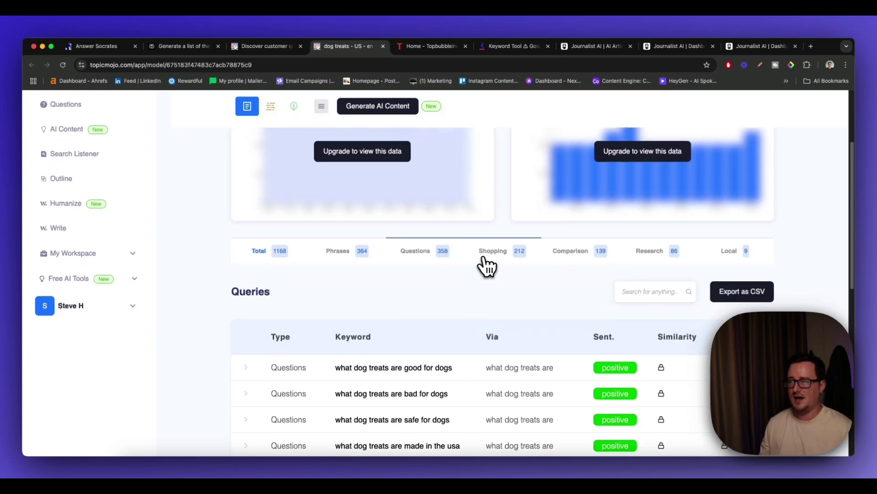
scroll(482, 284, down, 8)
scroll(485, 299, up, 7)
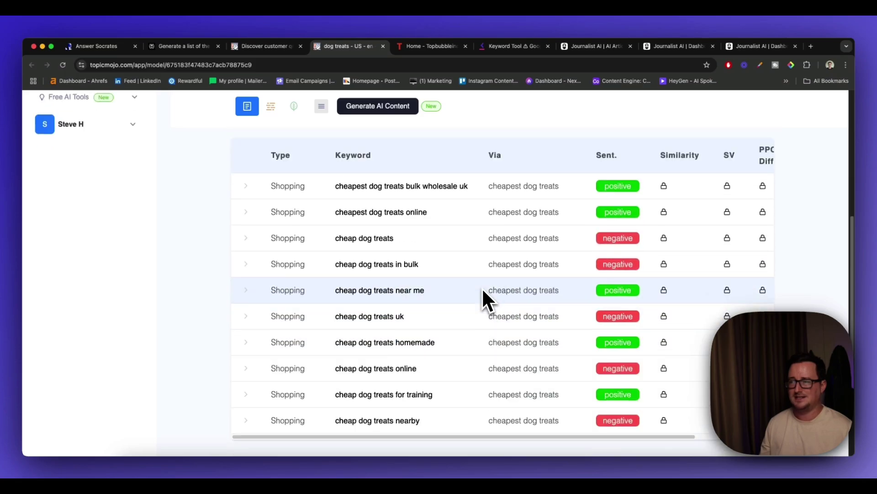
- Step through the Comparison, Research and Local keyword lists for dog treats
click(592, 161)
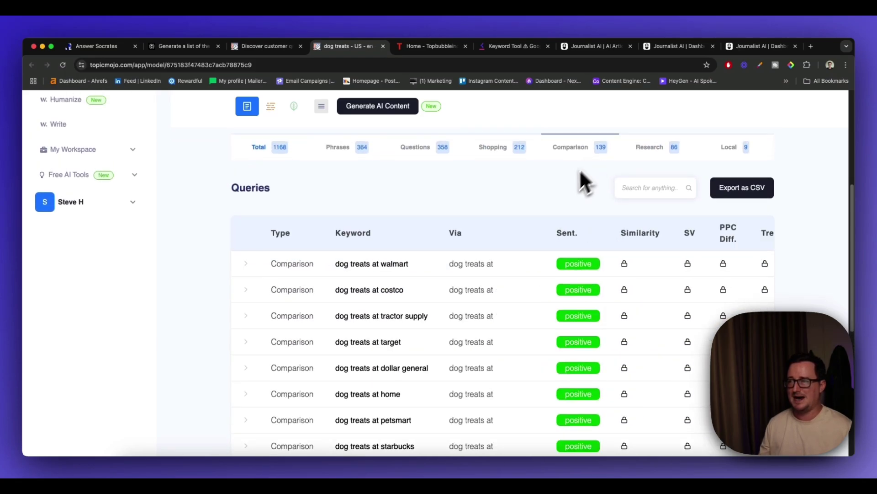
scroll(541, 226, down, 4)
scroll(537, 222, up, 2)
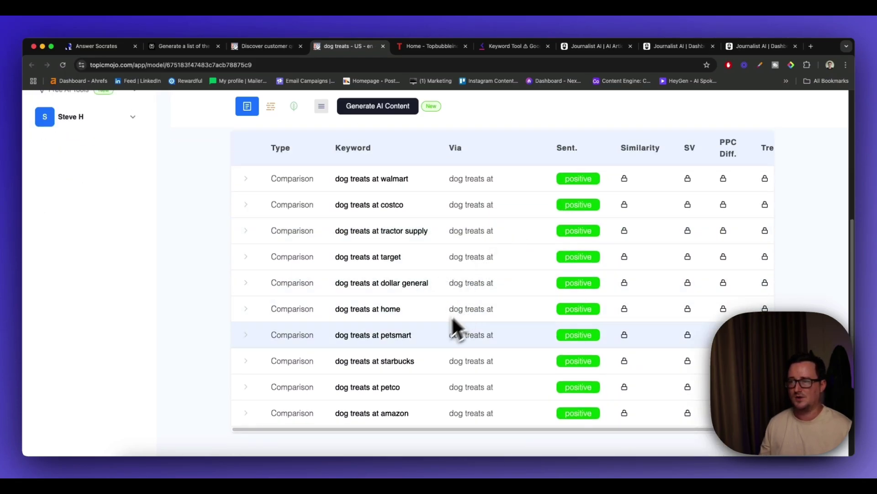
scroll(581, 275, up, 3)
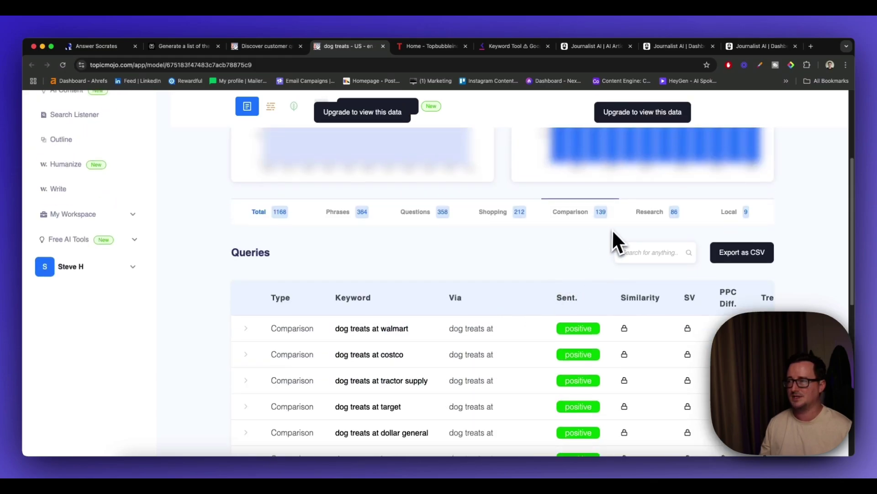
click(652, 214)
scroll(658, 225, down, 3)
scroll(685, 227, up, 4)
click(729, 227)
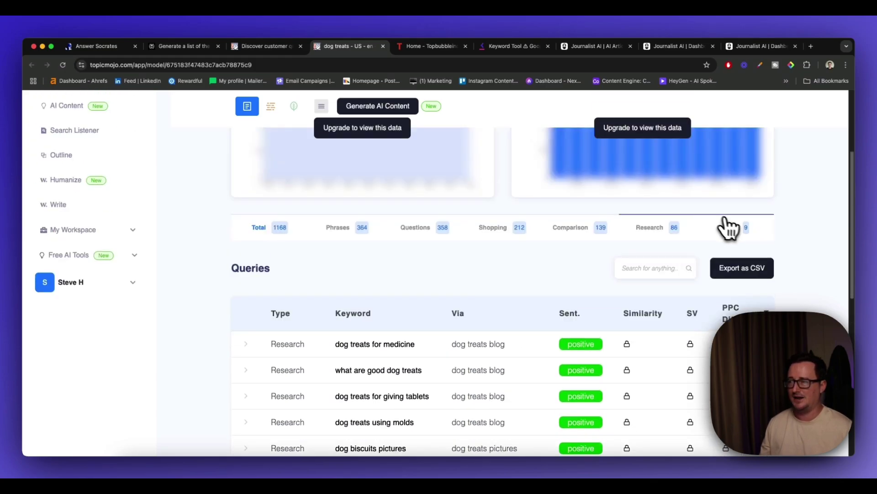
scroll(646, 251, down, 3)
scroll(646, 251, up, 3)
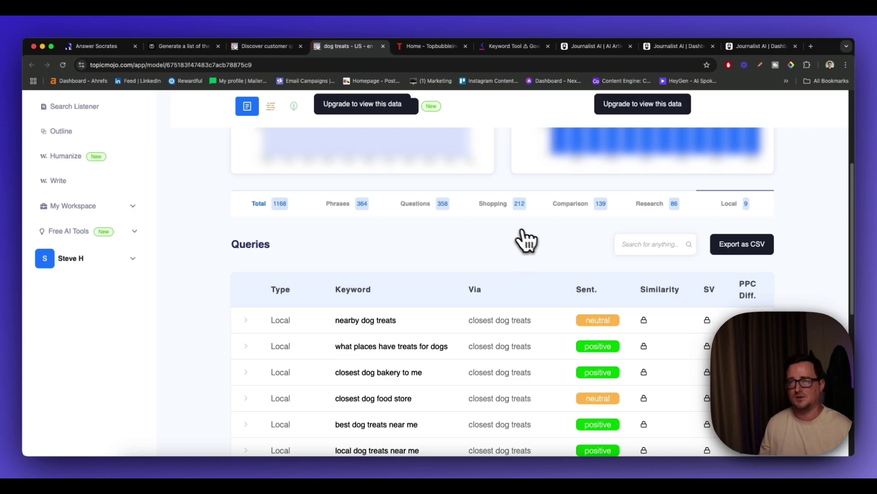
- Glance at the AnswerSocrates padel results, then return to the dog treats report
click(104, 46)
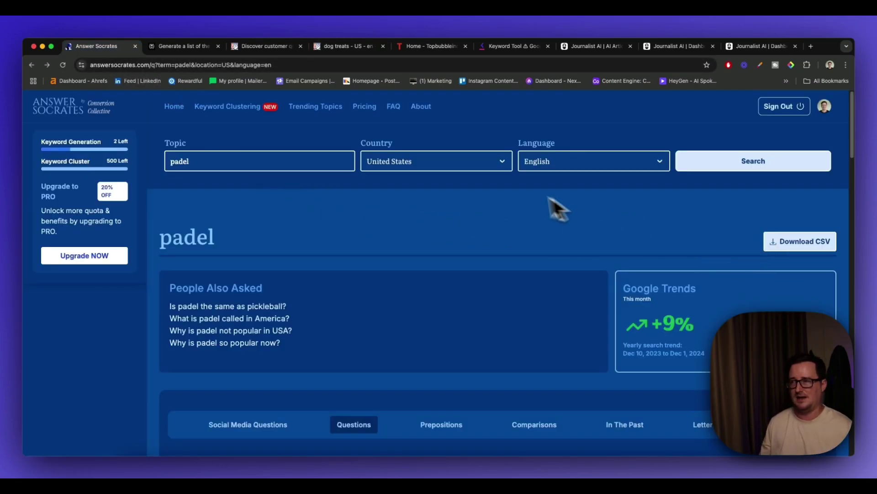
click(350, 46)
scroll(421, 268, down, 5)
scroll(425, 267, up, 8)
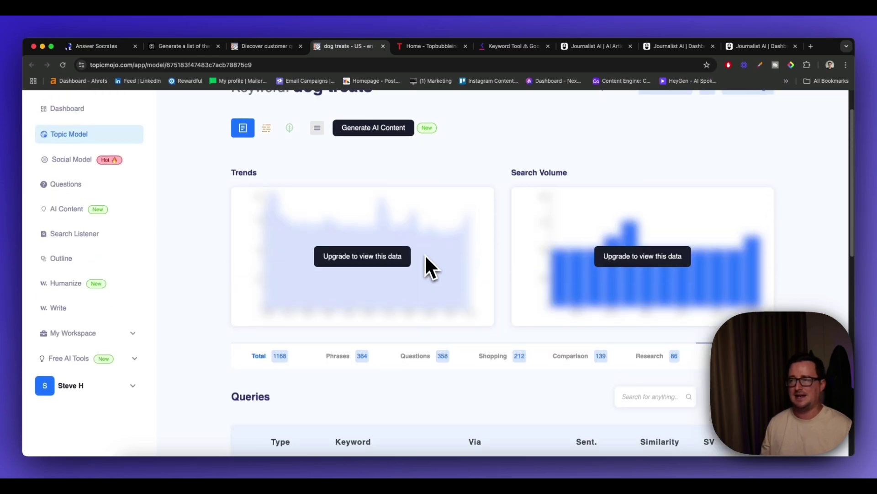
scroll(425, 256, up, 1)
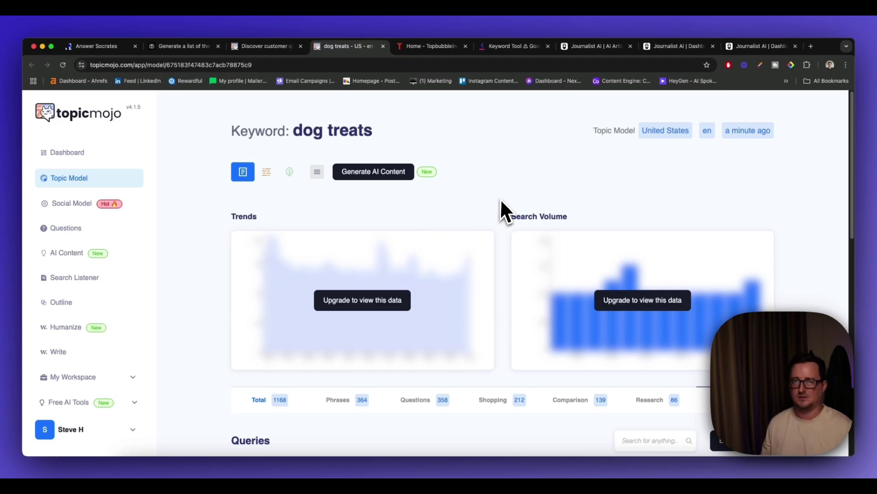
scroll(500, 199, down, 5)
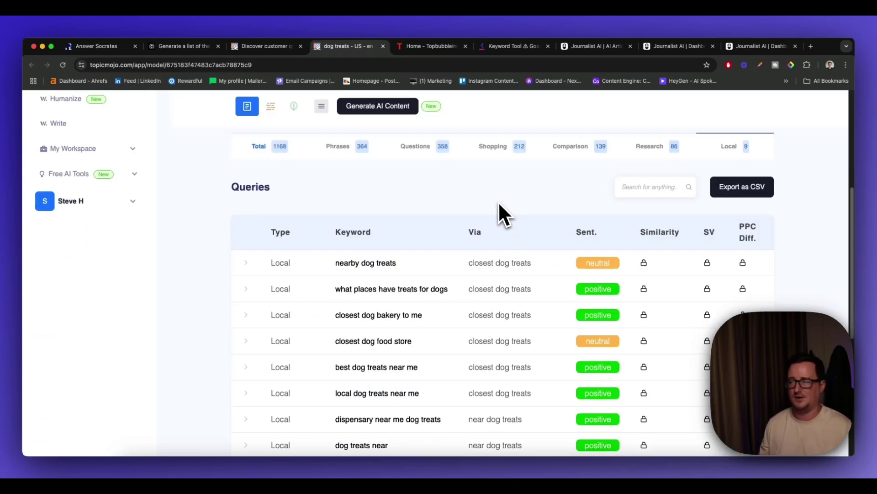
- Switch to the Topbubbleindex site and bring up its Keyword Tools menu
click(444, 47)
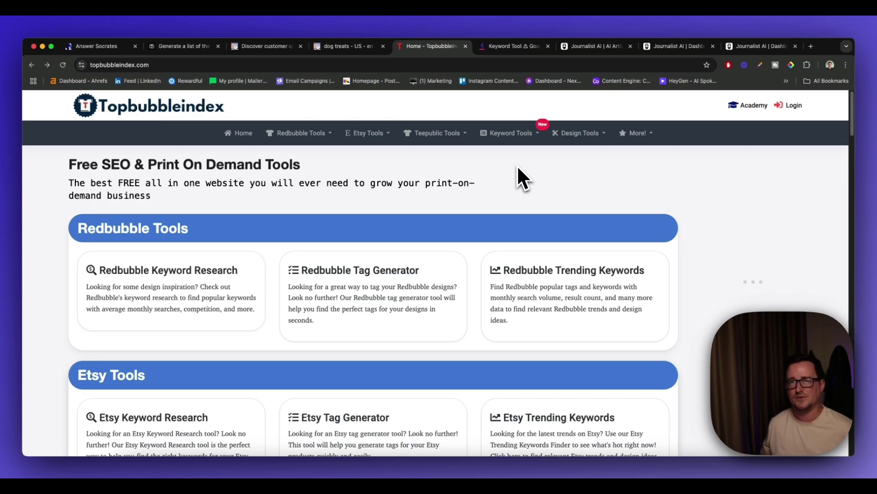
click(538, 138)
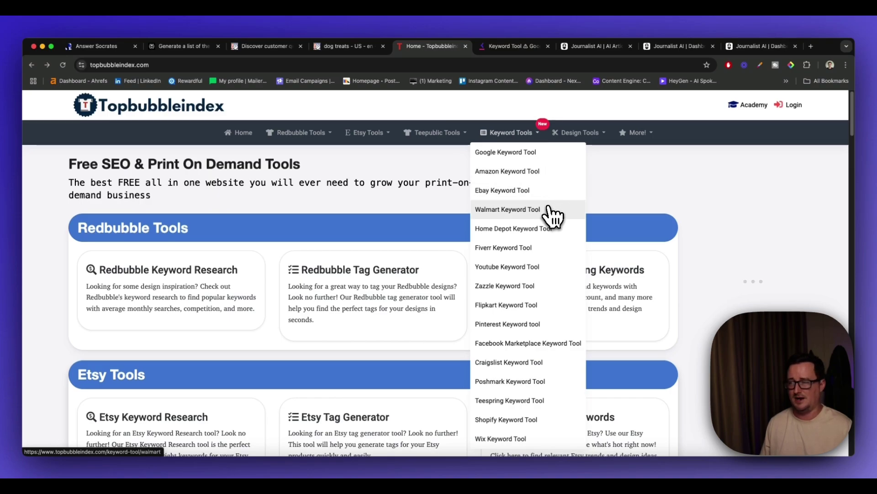
scroll(551, 210, down, 1)
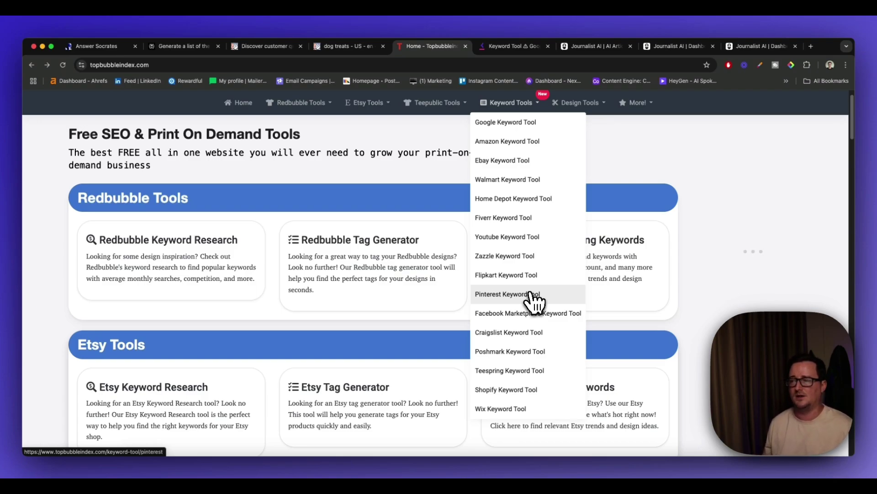
- Open the Google Keyword Tool showing 1,238 keywords for 'dog treats'
click(522, 128)
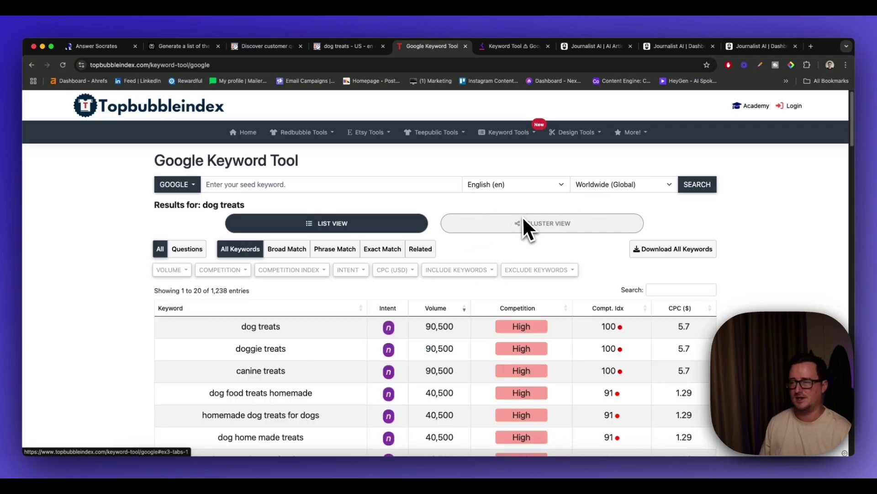
scroll(519, 235, down, 1)
scroll(506, 229, down, 10)
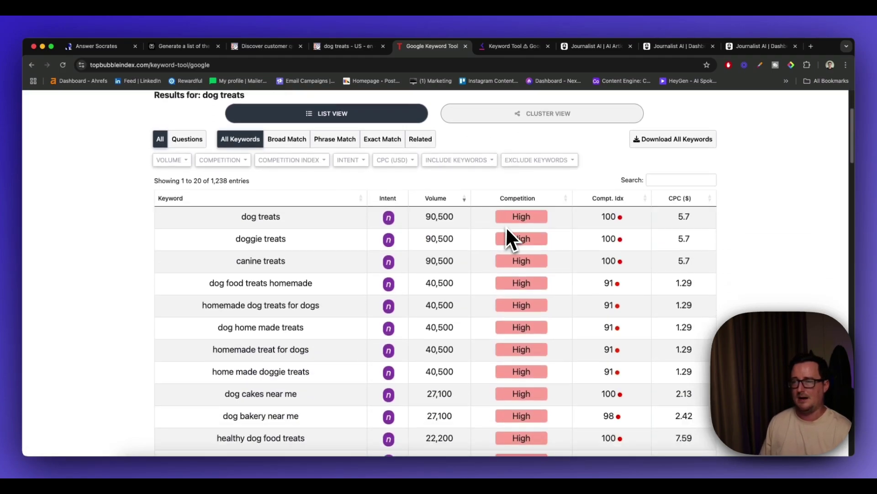
scroll(501, 242, down, 15)
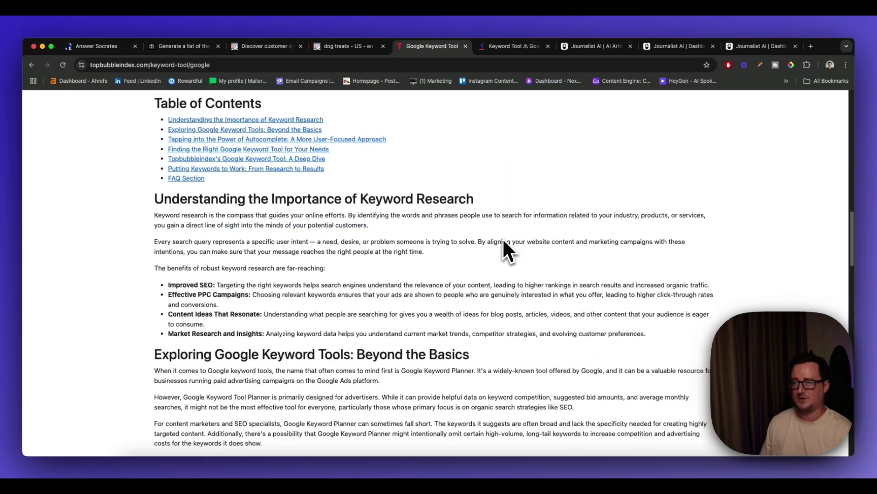
scroll(476, 242, down, 20)
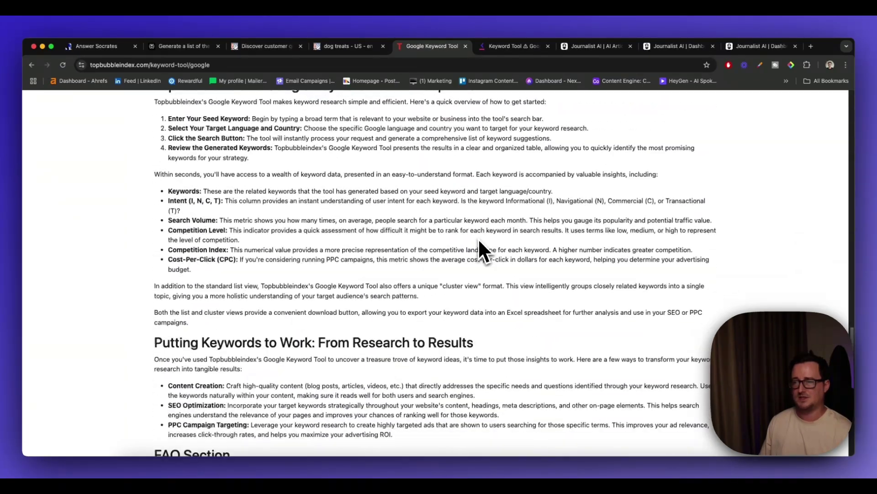
scroll(480, 238, down, 5)
scroll(486, 242, up, 20)
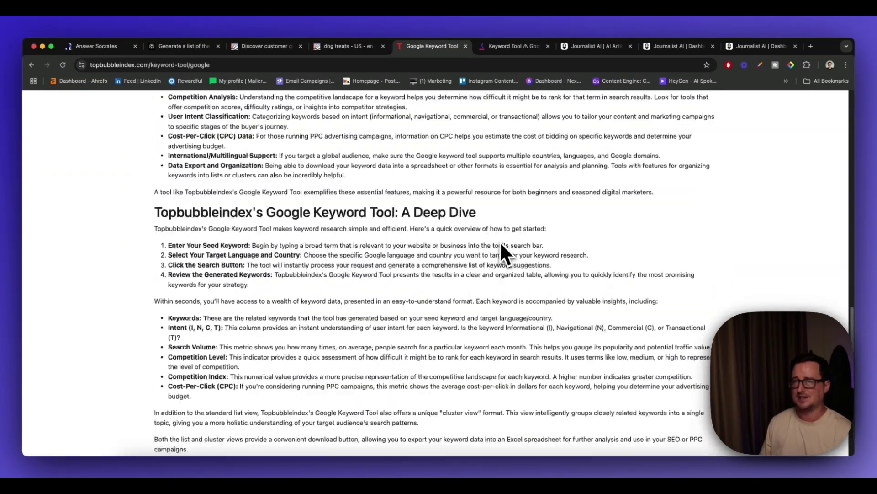
scroll(503, 243, up, 12)
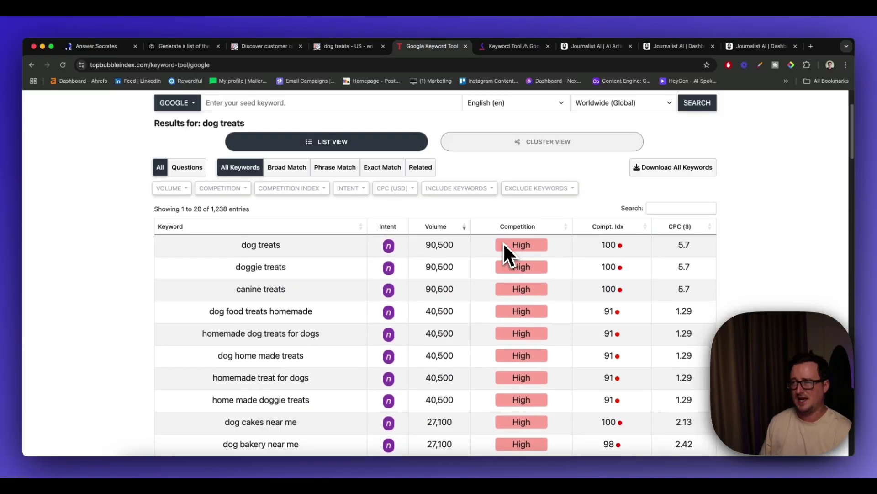
- Scroll through the results table and article, led by 'dog treats' at 90,500 searches
scroll(507, 247, down, 3)
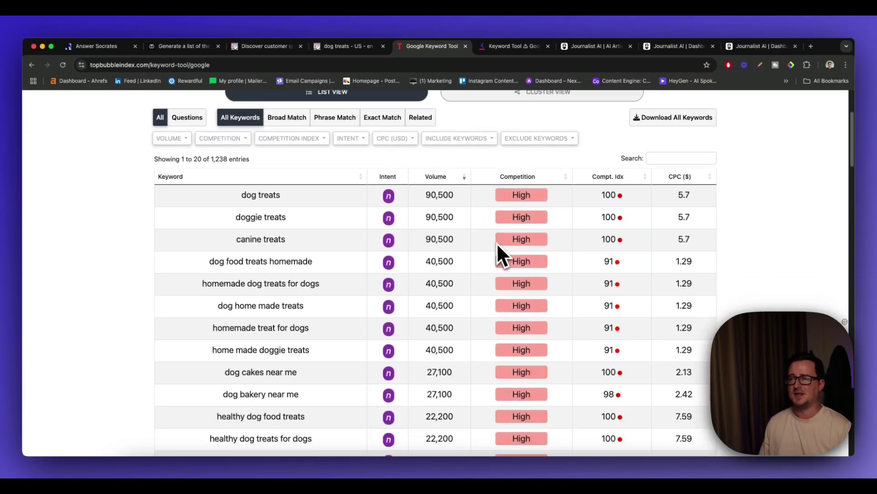
scroll(338, 229, down, 11)
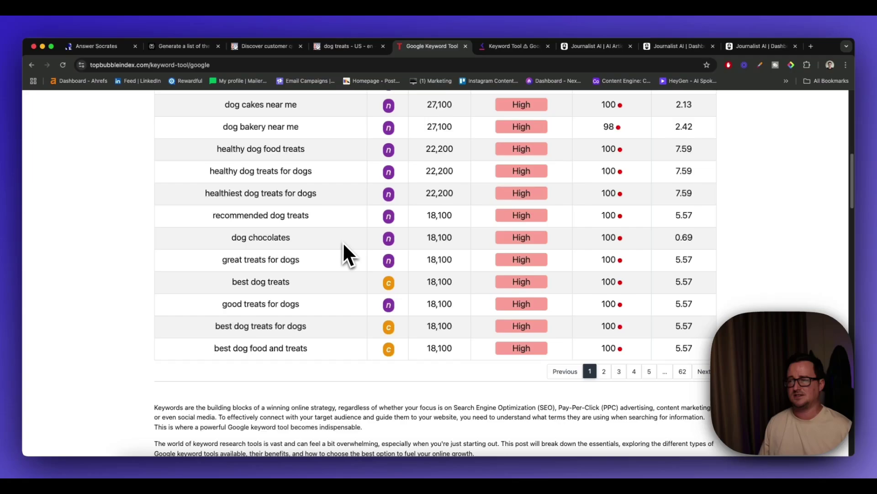
scroll(506, 238, up, 12)
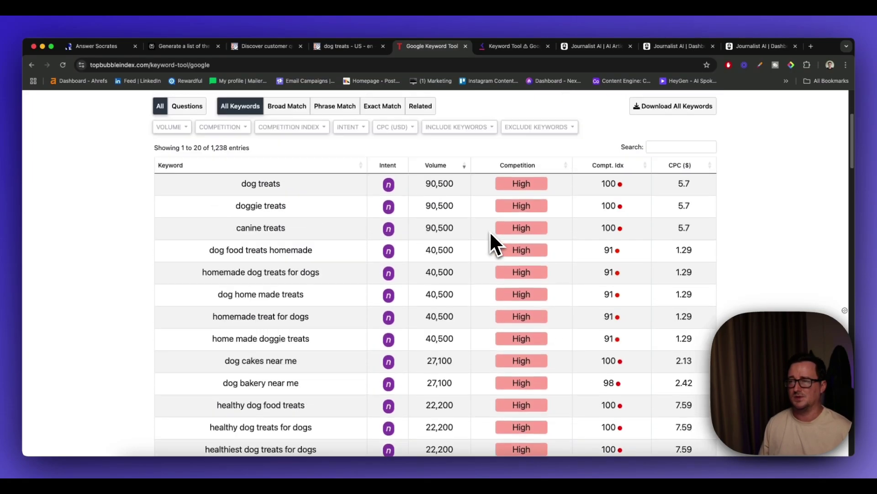
scroll(403, 273, down, 1)
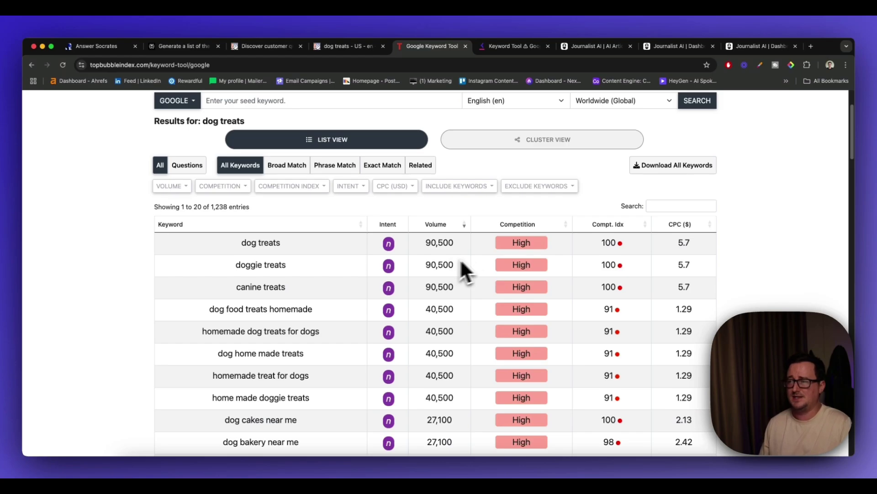
scroll(503, 251, down, 1)
scroll(563, 249, down, 1)
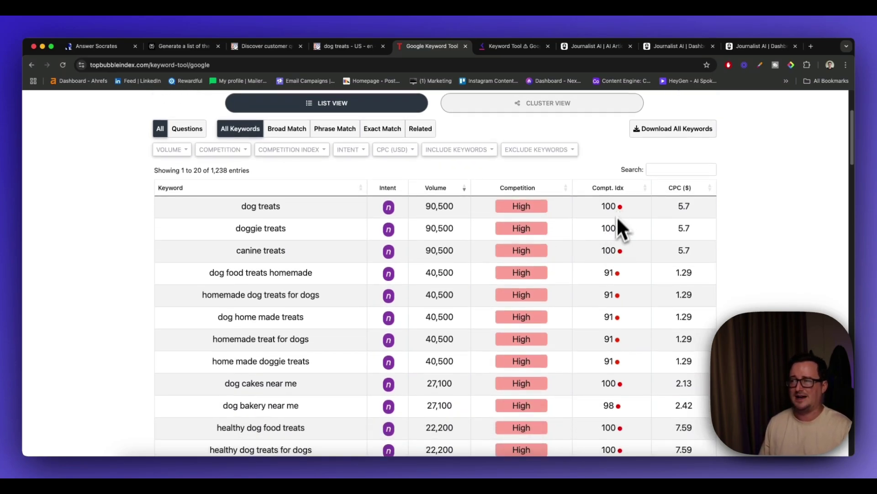
scroll(608, 238, down, 4)
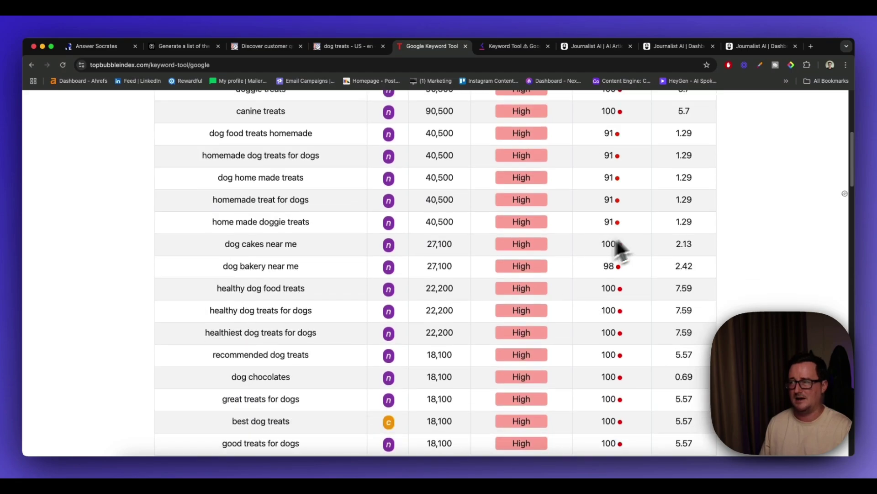
scroll(642, 224, up, 1)
scroll(643, 238, up, 3)
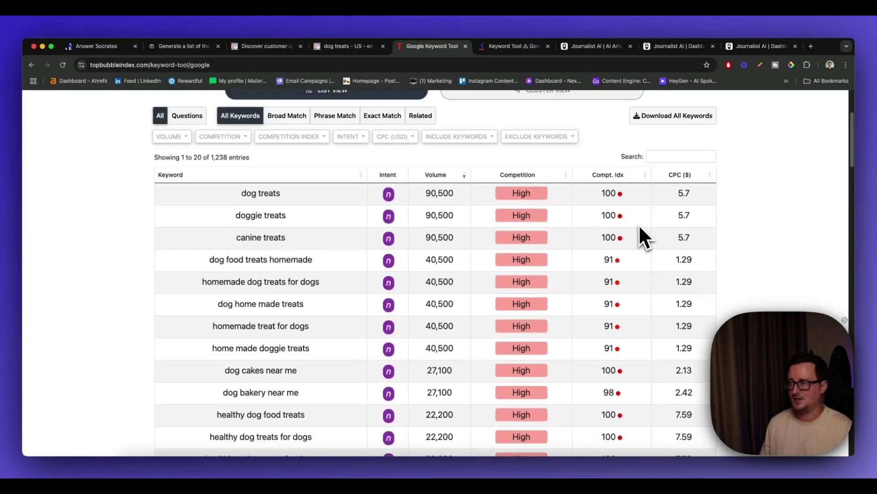
scroll(689, 274, down, 6)
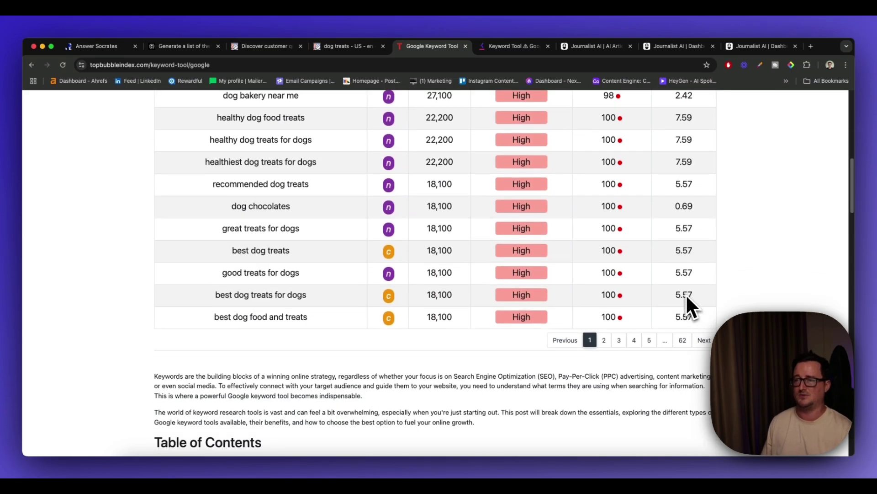
scroll(681, 293, up, 2)
scroll(667, 293, up, 7)
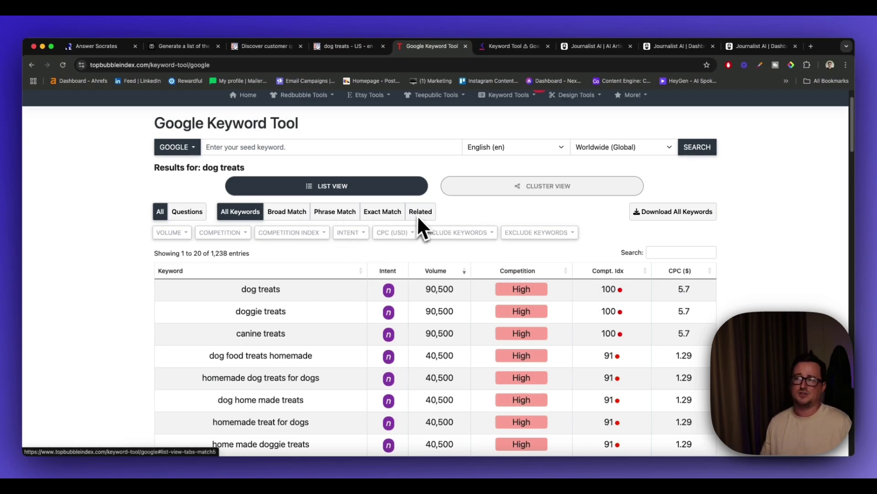
- Group the dog treats keywords into 159 topic clusters and browse the clusters
click(536, 190)
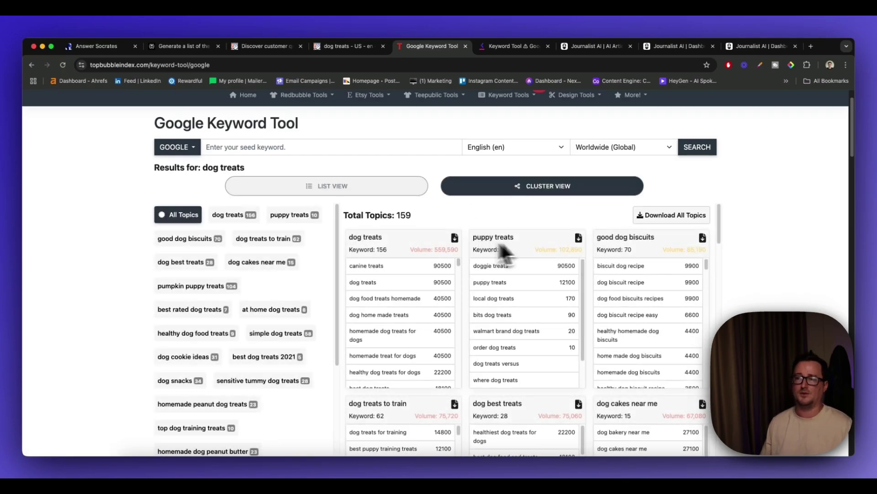
scroll(739, 242, down, 1)
scroll(741, 240, down, 3)
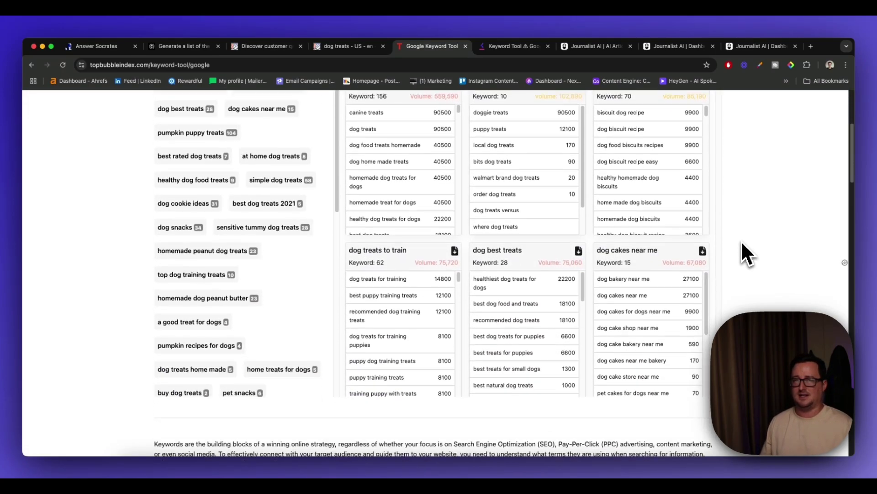
scroll(741, 241, up, 4)
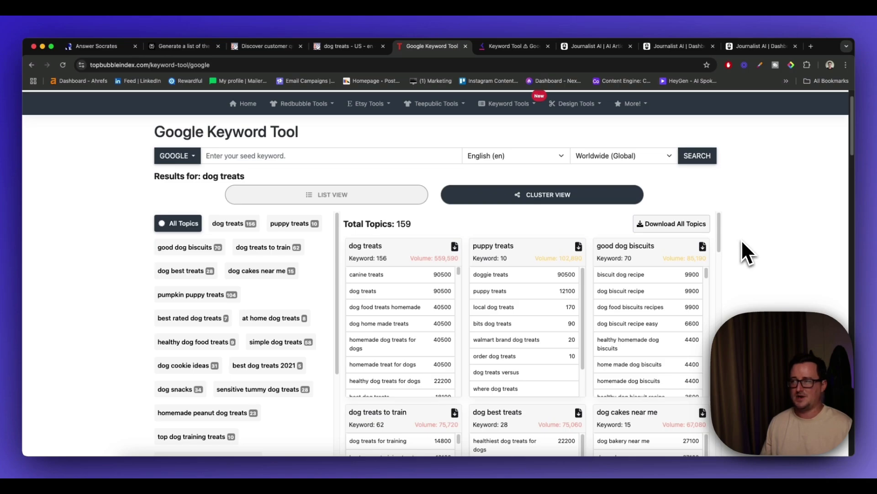
scroll(742, 242, down, 1)
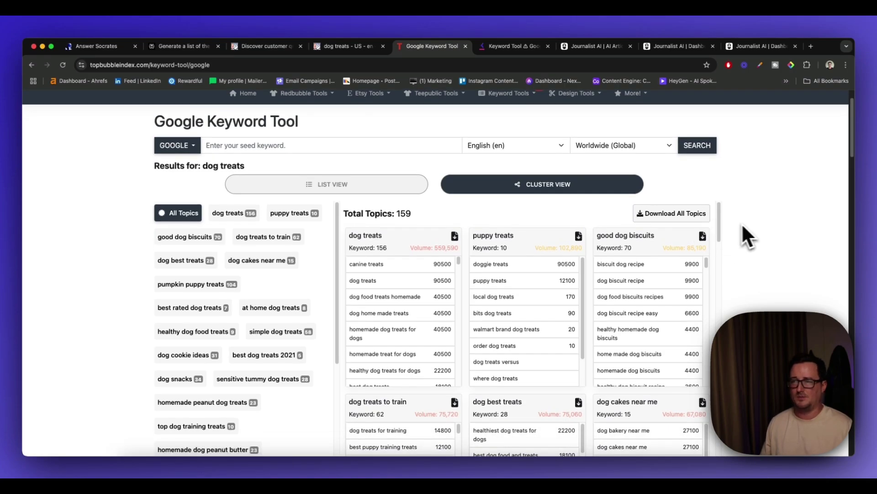
scroll(731, 225, down, 1)
drag(721, 223, 722, 197)
scroll(652, 196, up, 3)
- Return to the plain List View of dog treats keywords and skim it
click(390, 229)
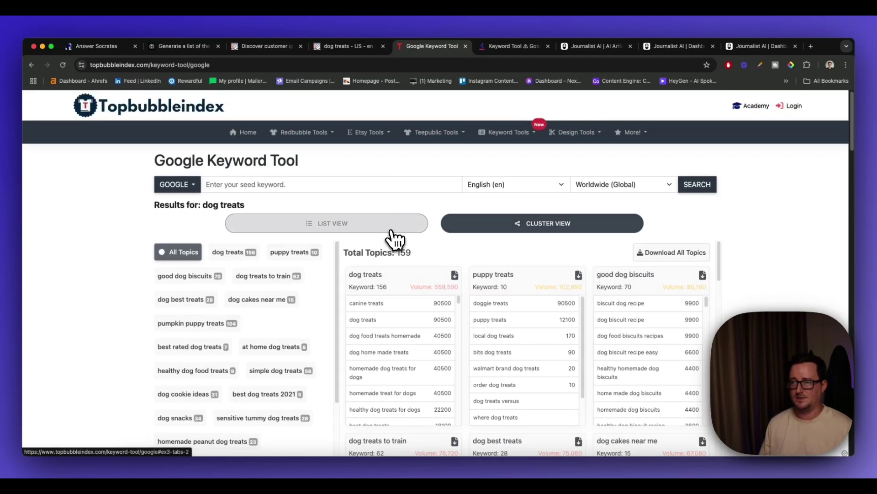
scroll(521, 249, down, 5)
scroll(522, 243, up, 5)
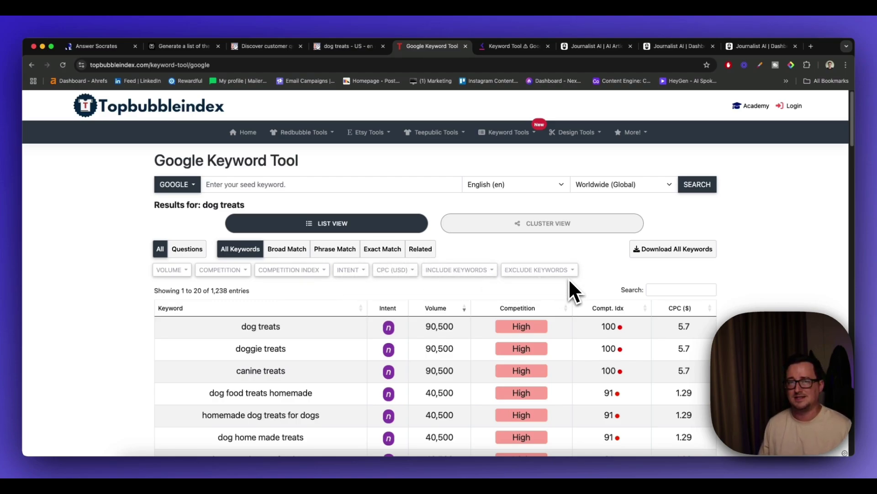
scroll(442, 258, down, 10)
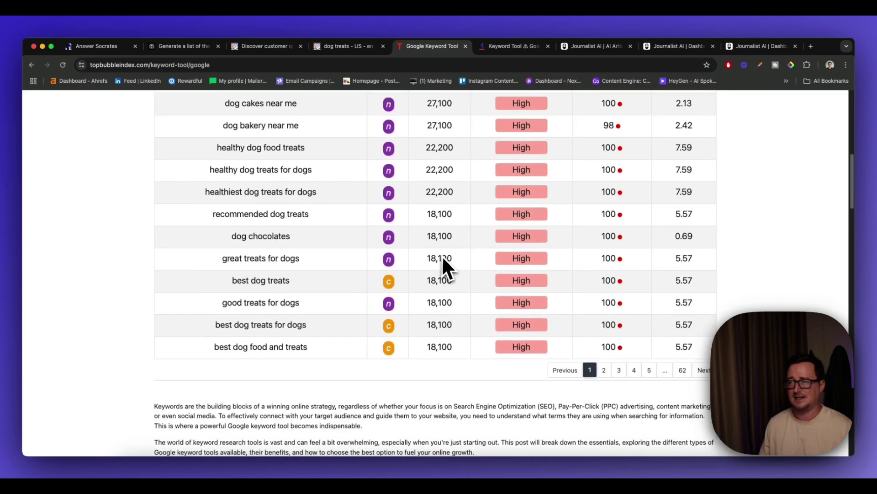
scroll(468, 265, up, 7)
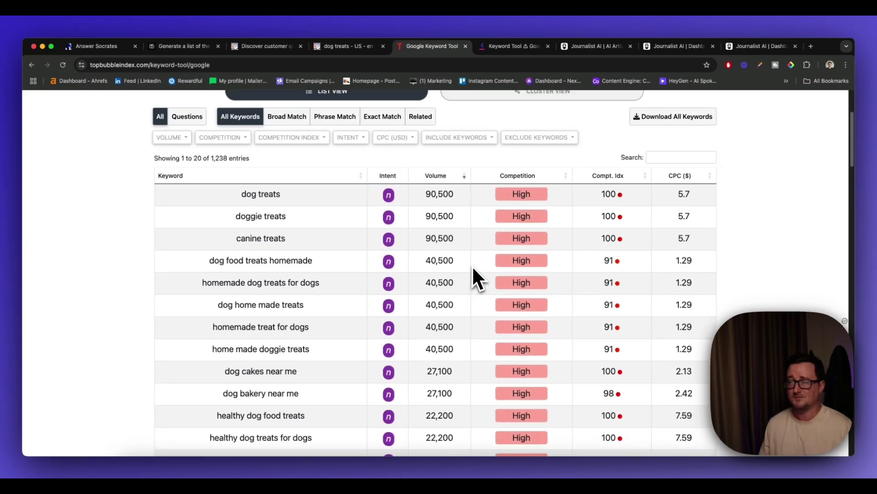
scroll(473, 269, up, 3)
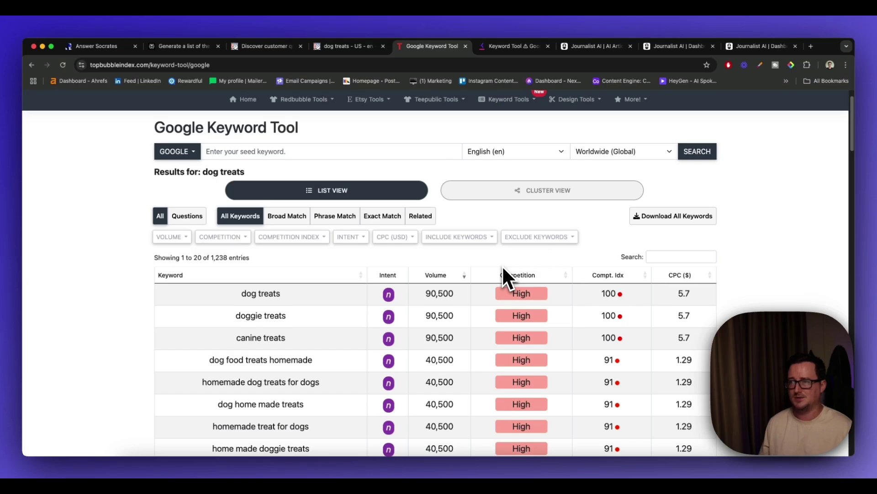
- Show the topic clusters again, then move to the keywordtool.io page
click(555, 191)
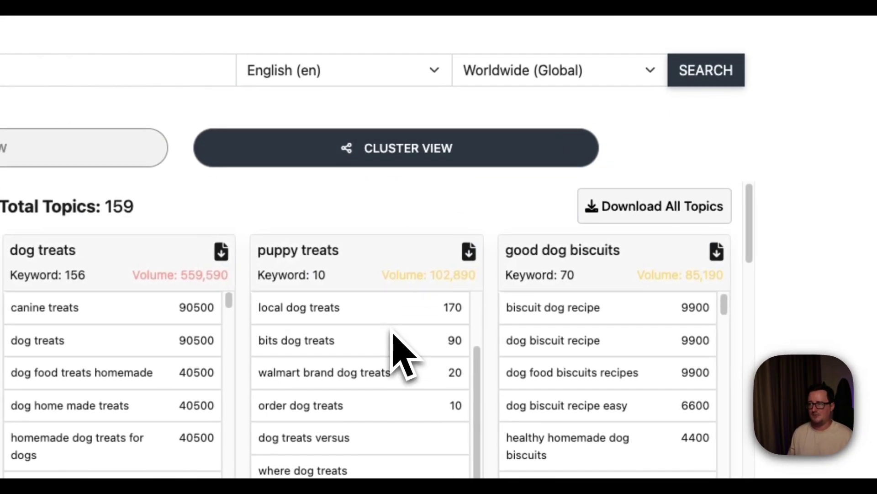
scroll(454, 363, down, 8)
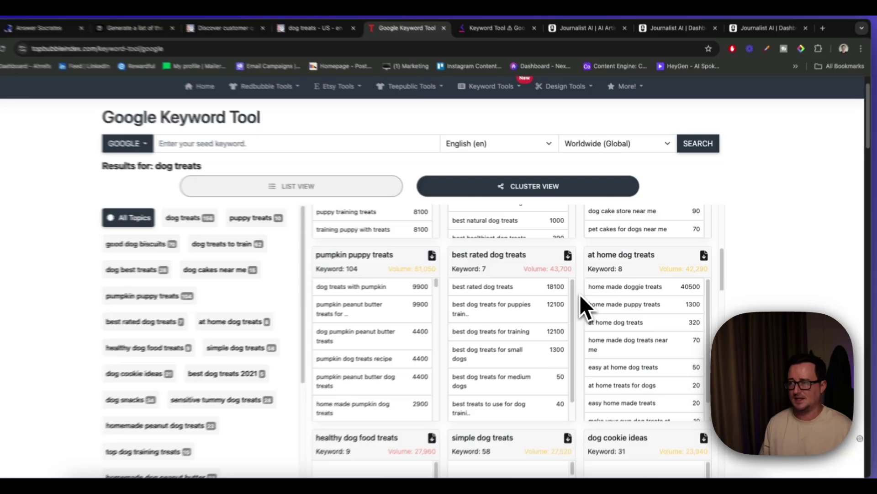
scroll(588, 288, up, 10)
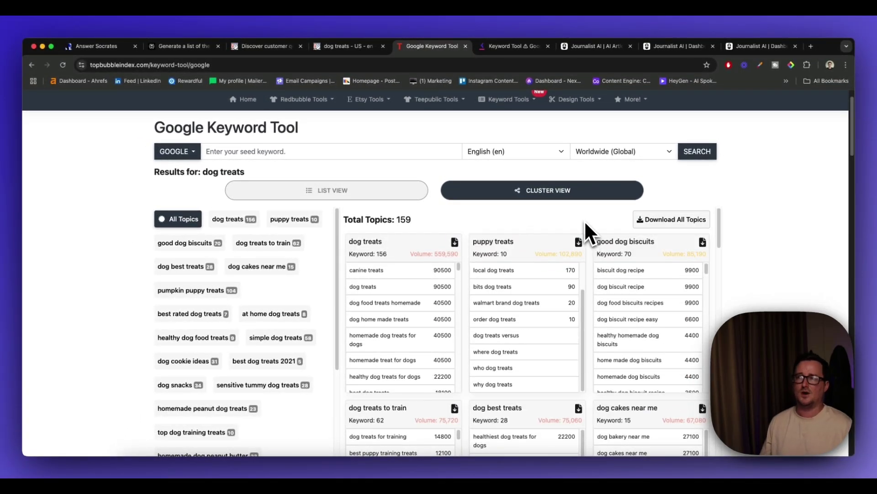
click(512, 46)
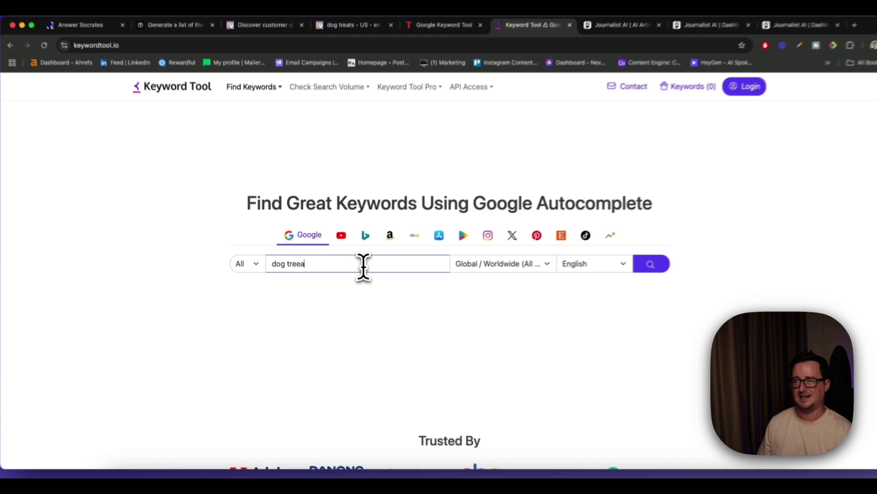
- Correct the keyword to 'dog treats', set location to United States, and search
key(BackSpace)
key(BackSpace)
text(ts)
key(BackSpace)
key(BackSpace)
text(a)
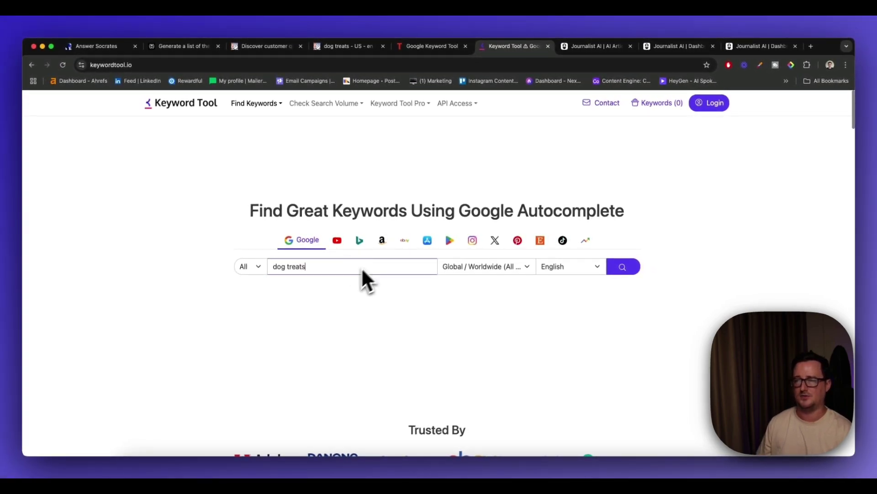
click(526, 269)
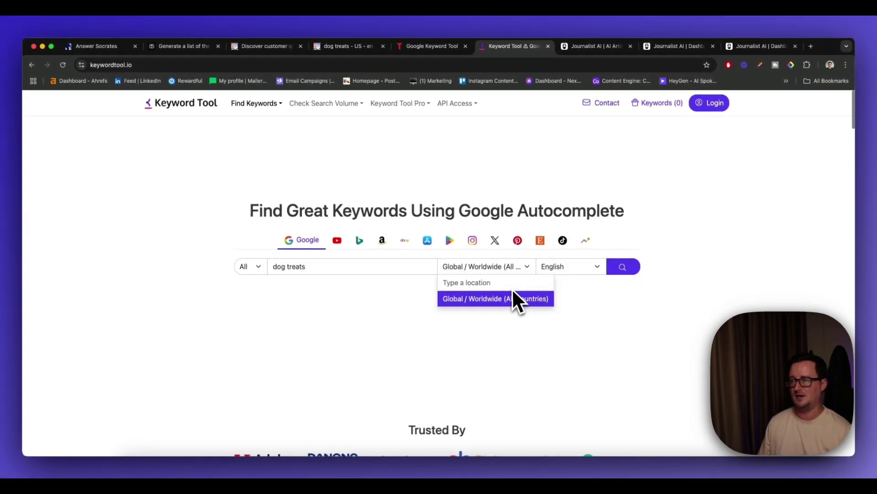
text(united sta)
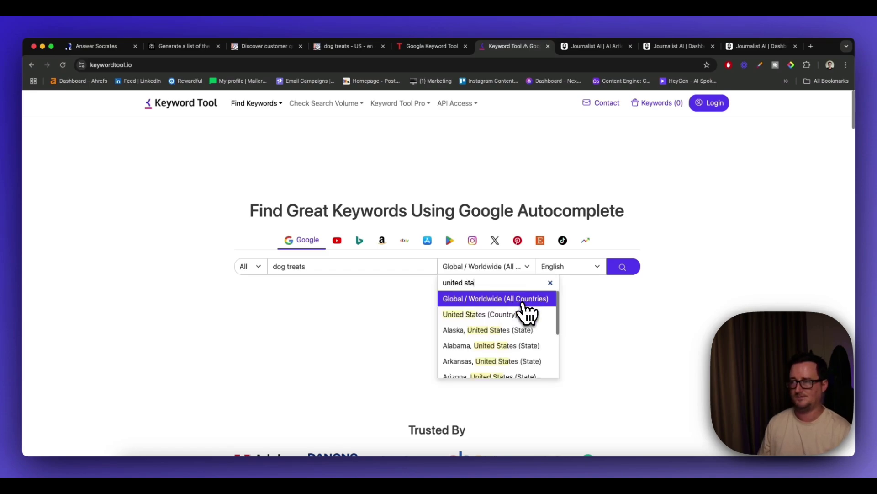
click(524, 312)
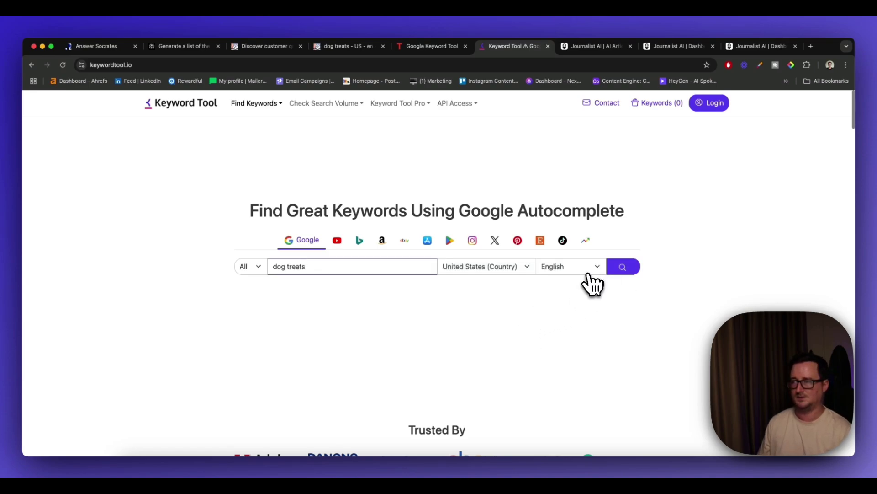
click(622, 273)
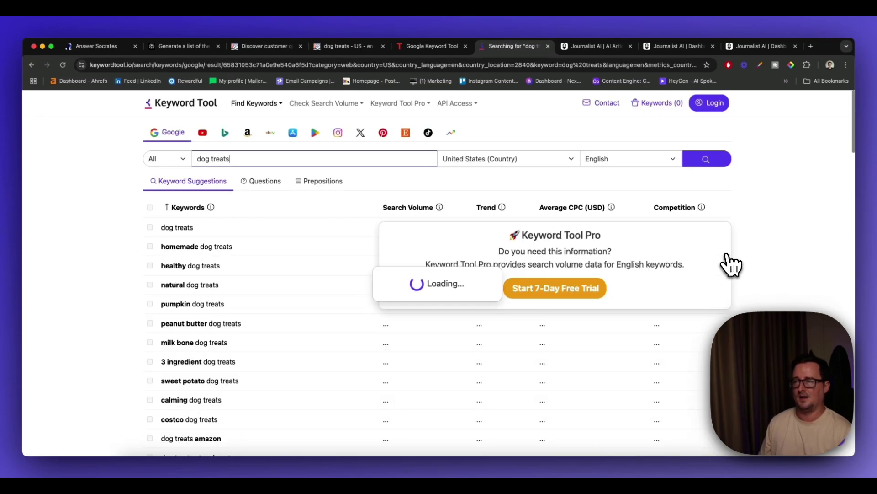
scroll(640, 274, down, 1)
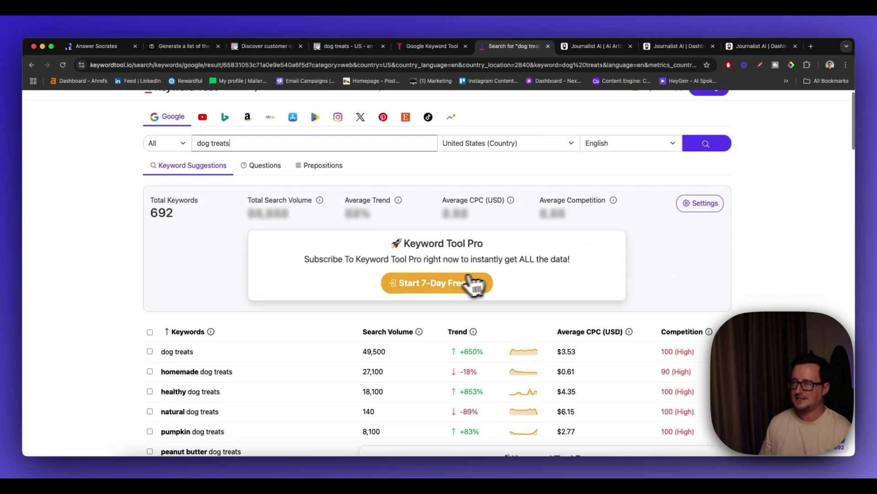
scroll(567, 280, down, 3)
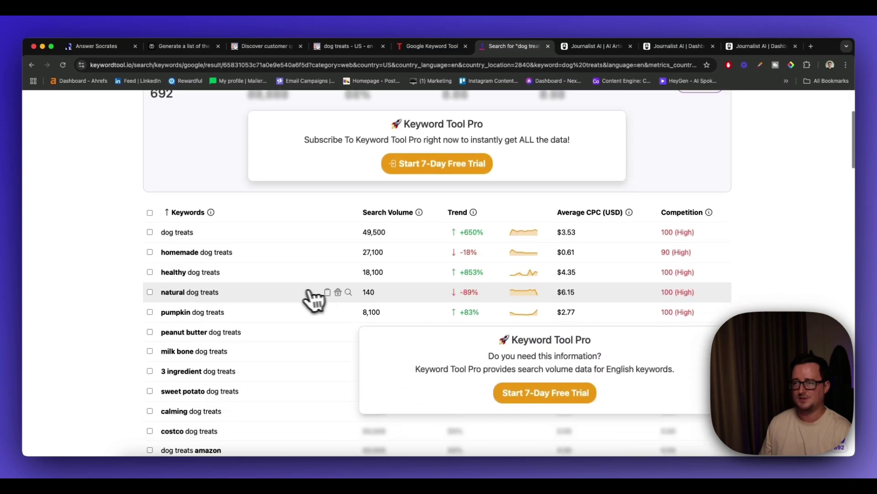
scroll(292, 298, down, 20)
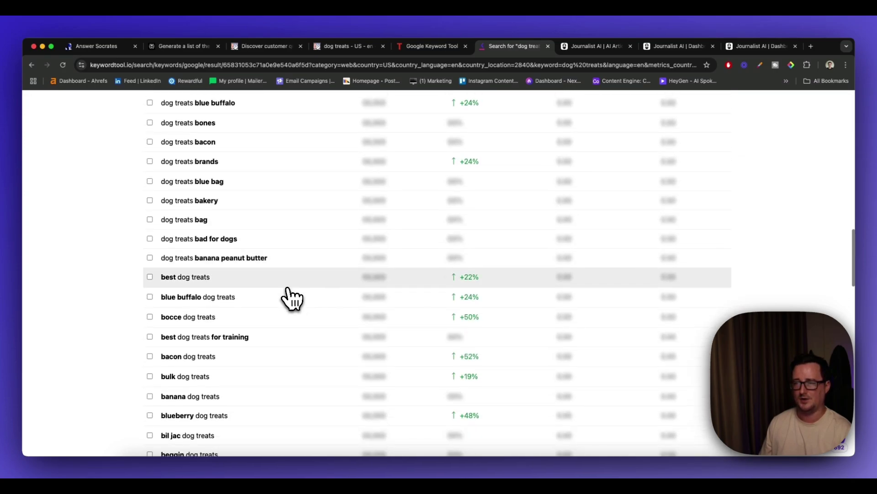
scroll(293, 298, down, 4)
scroll(317, 313, up, 20)
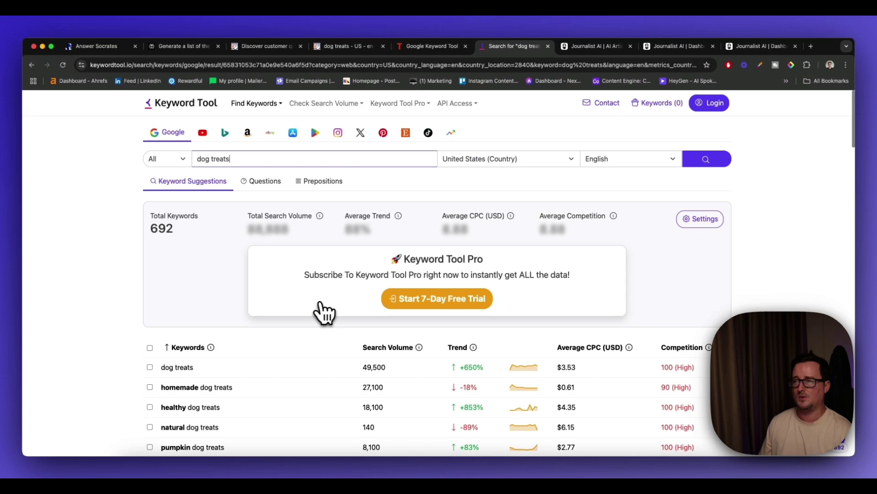
scroll(324, 313, down, 4)
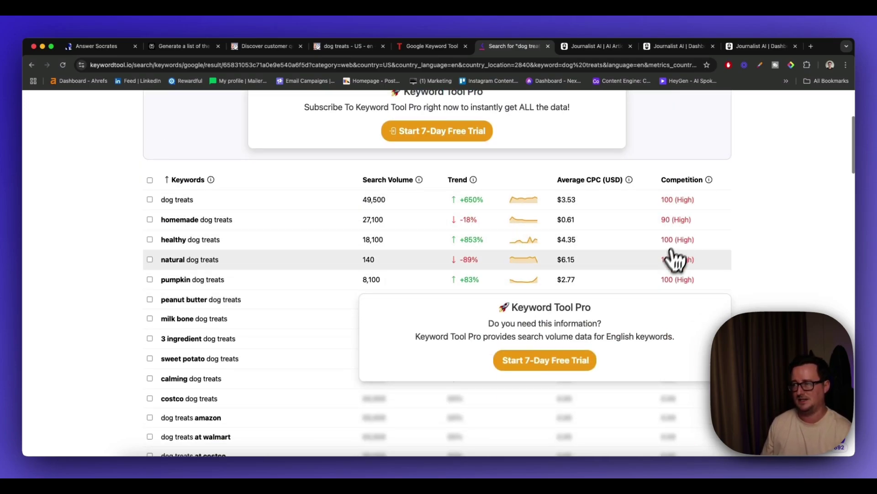
scroll(663, 283, down, 3)
scroll(573, 301, down, 9)
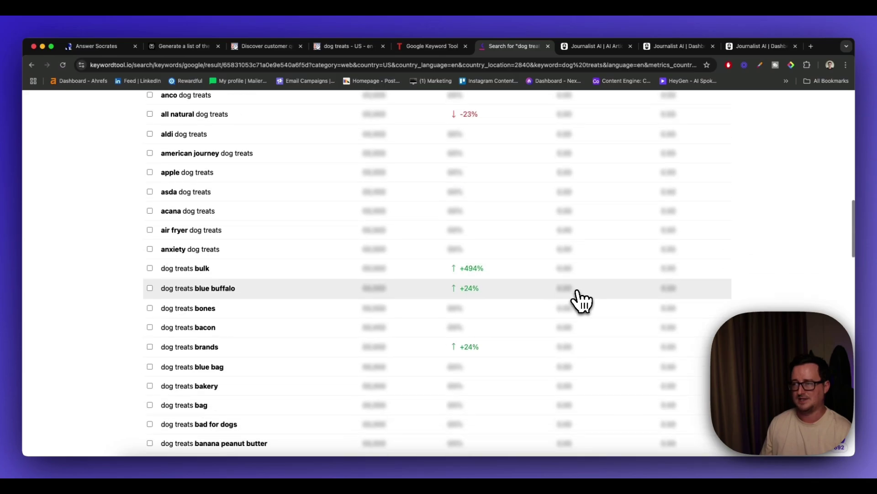
scroll(582, 301, down, 18)
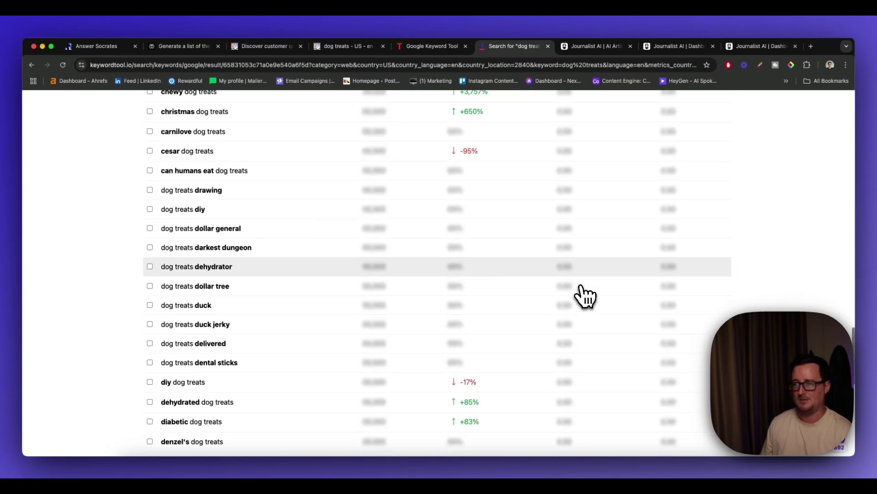
scroll(585, 297, down, 10)
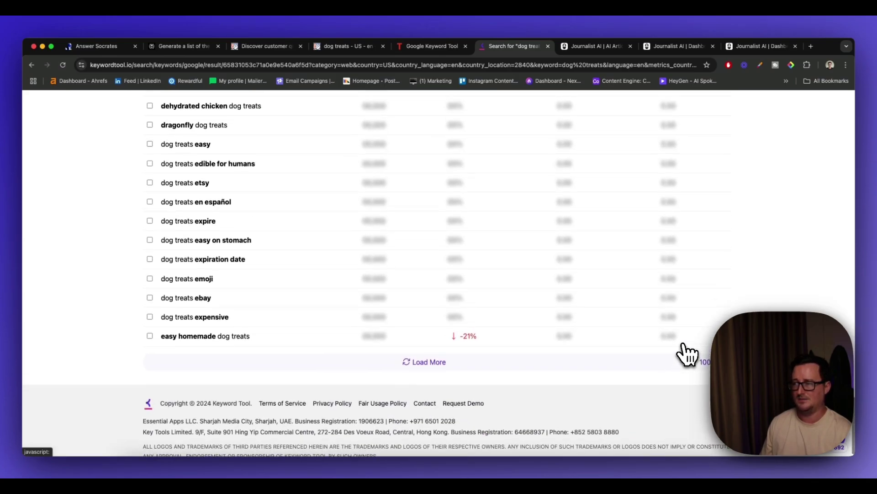
scroll(658, 337, up, 15)
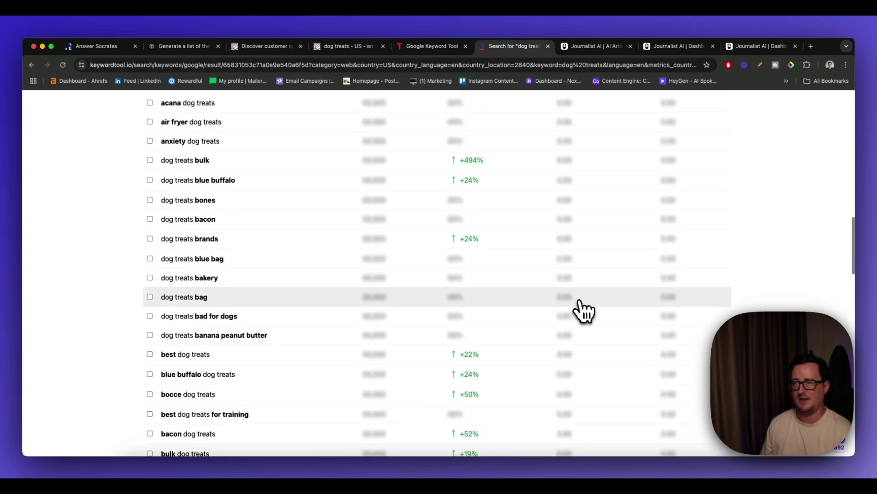
scroll(582, 309, up, 15)
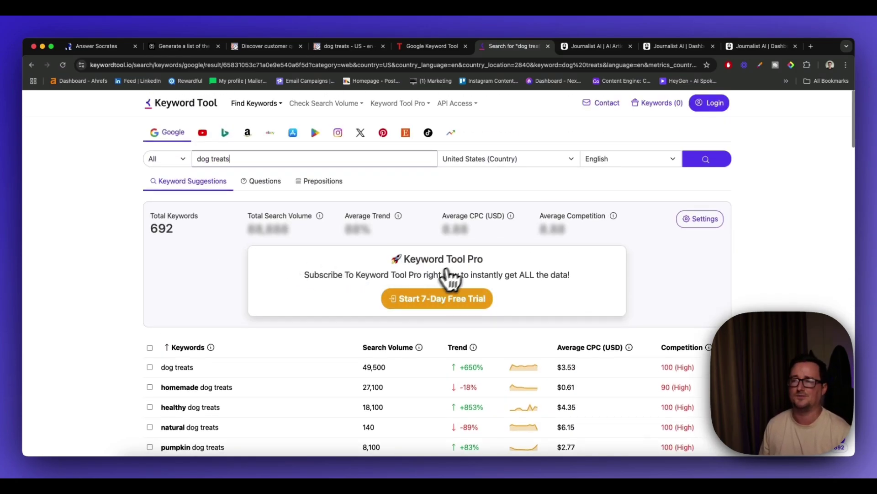
scroll(462, 305, down, 5)
scroll(464, 308, up, 2)
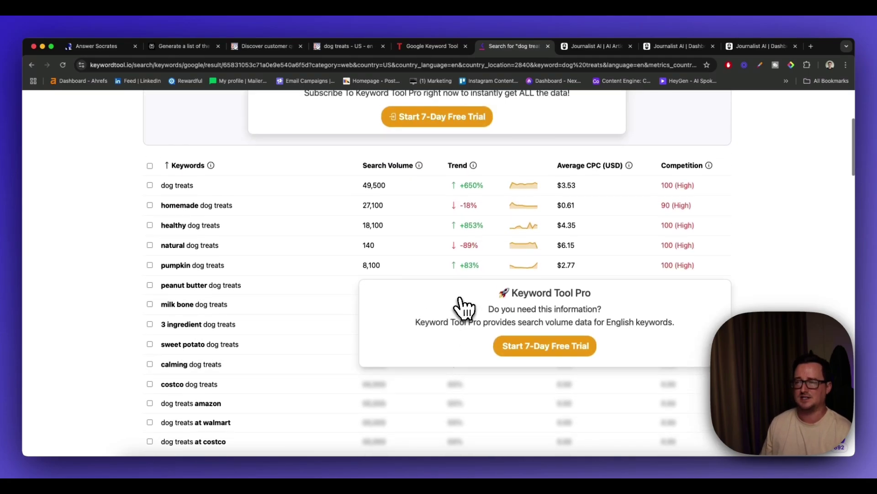
scroll(416, 269, up, 2)
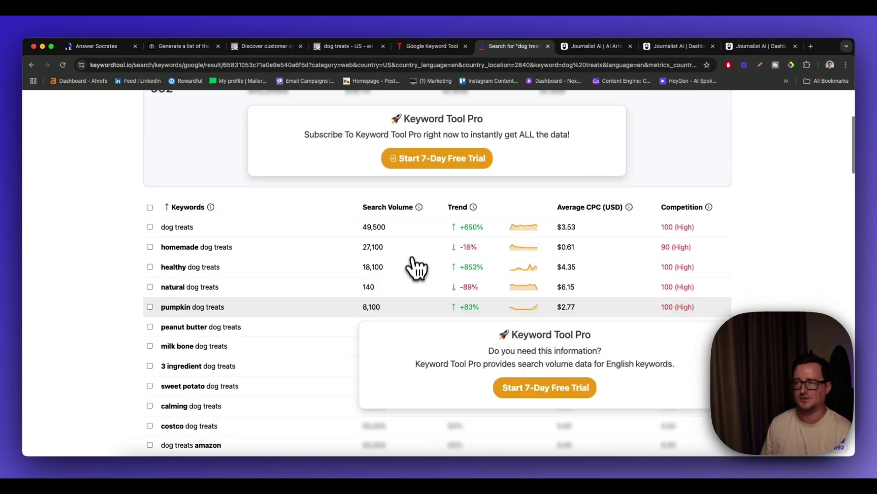
- Skim the Questions results, then list the 241 preposition keywords for 'dog treats'
scroll(416, 268, up, 4)
click(263, 182)
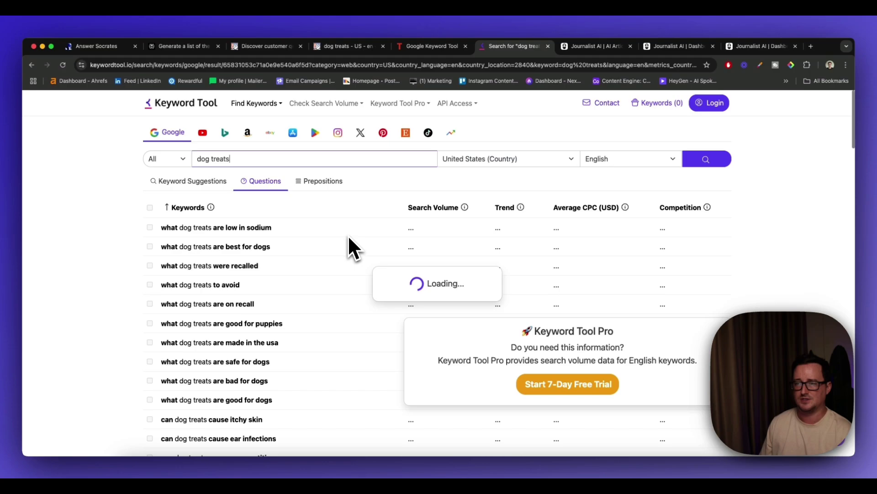
scroll(341, 269, down, 8)
scroll(341, 268, up, 10)
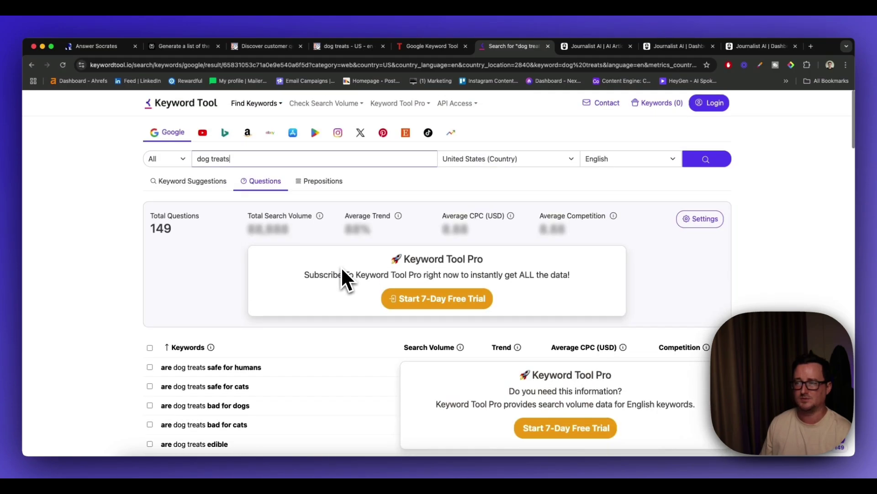
click(323, 181)
scroll(360, 259, down, 5)
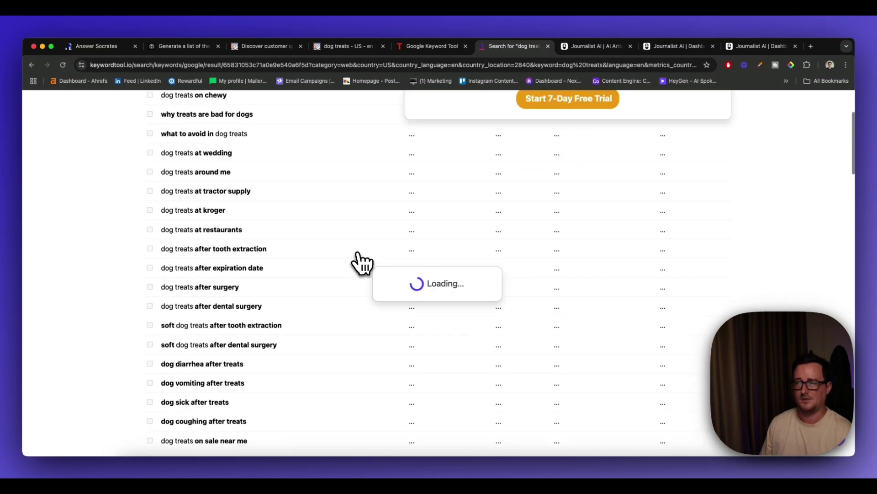
scroll(363, 268, up, 7)
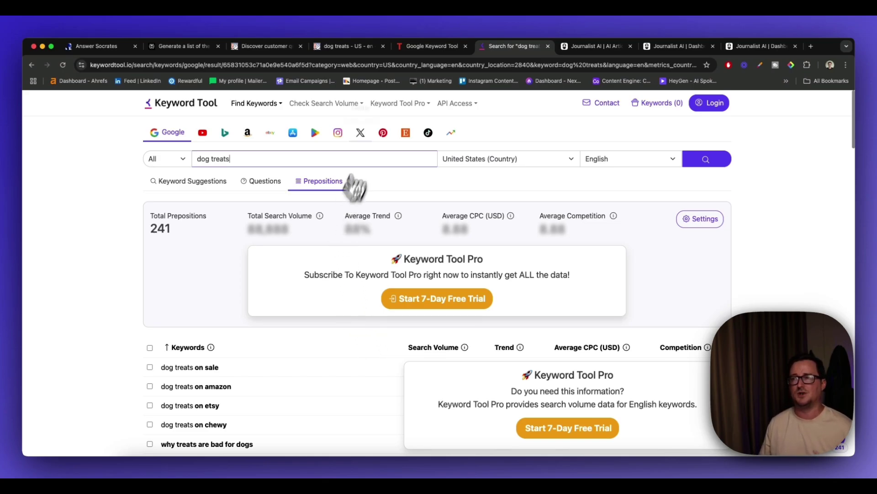
click(420, 46)
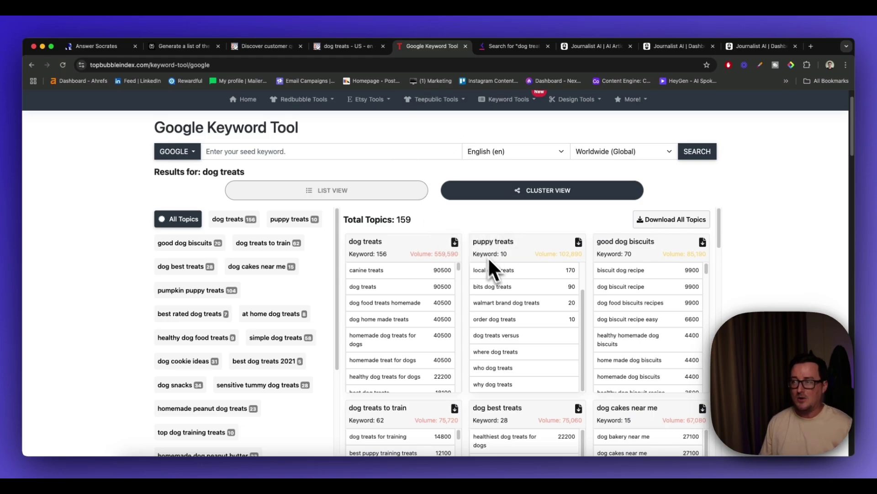
scroll(524, 219, down, 1)
click(506, 47)
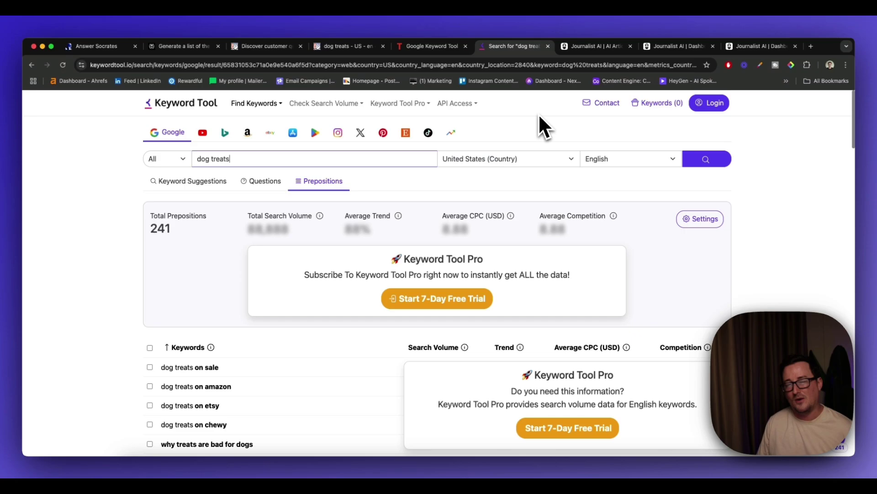
click(593, 47)
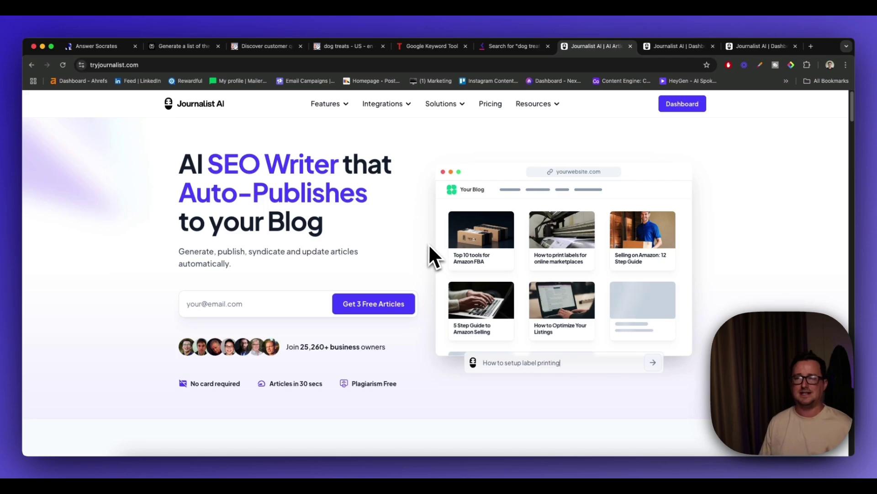
scroll(430, 249, down, 4)
scroll(429, 250, down, 5)
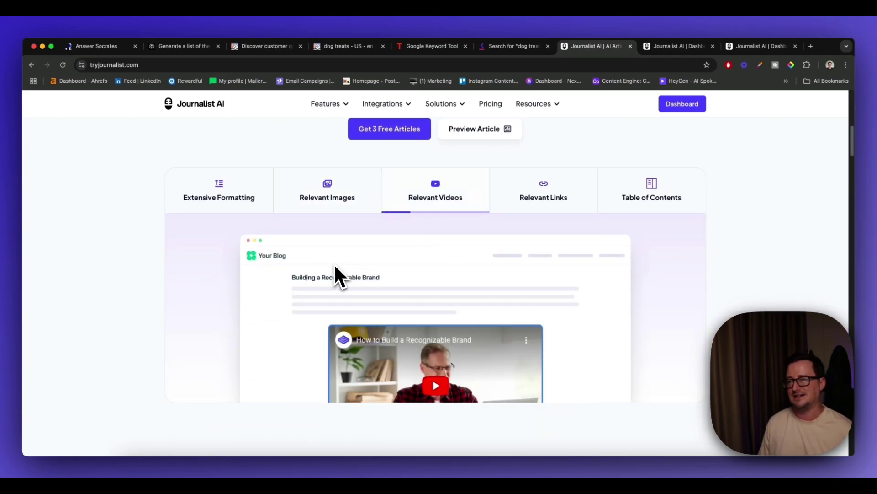
click(361, 205)
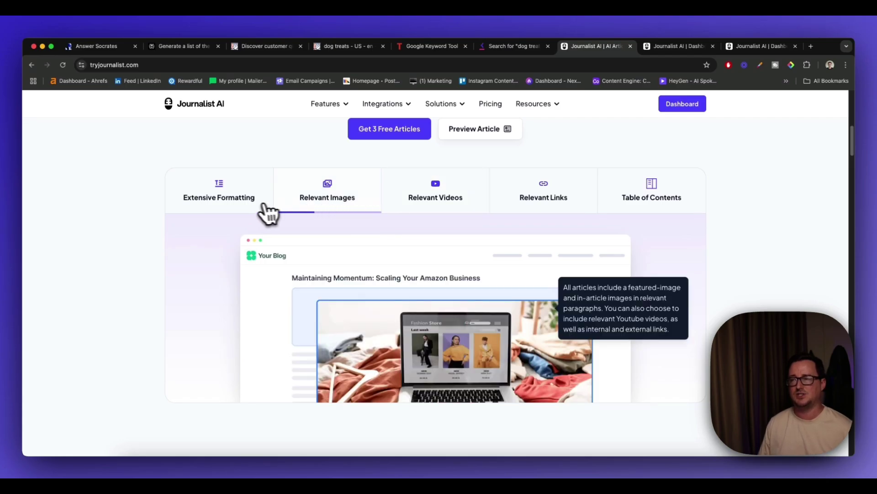
click(477, 199)
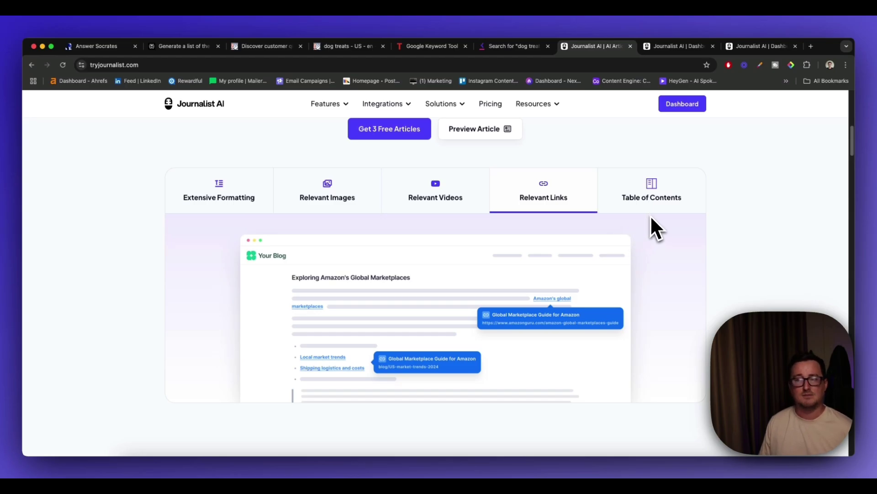
scroll(651, 215, down, 10)
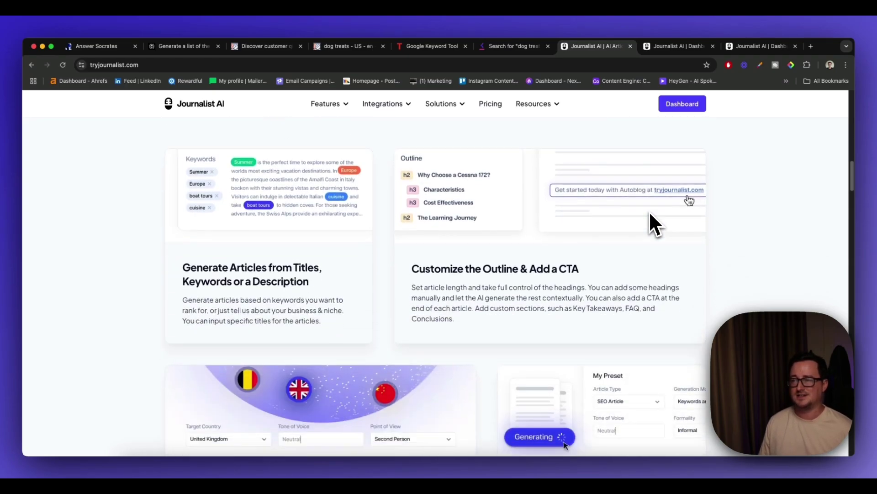
scroll(650, 214, down, 10)
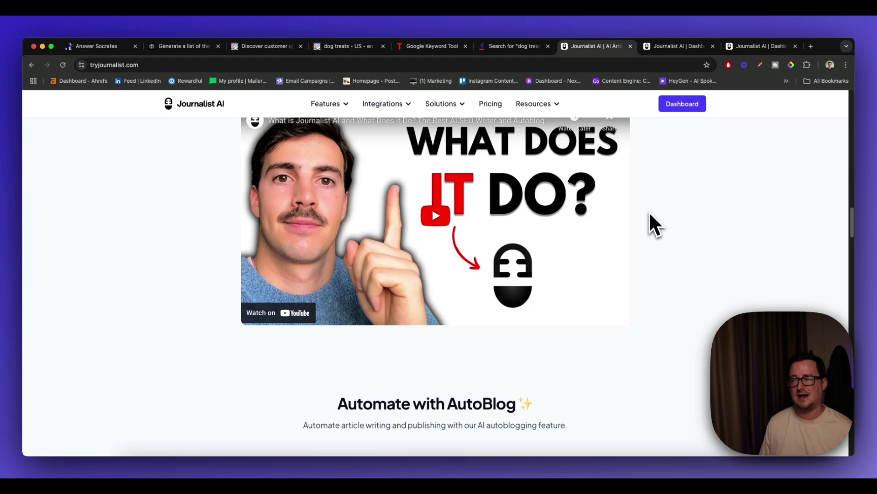
scroll(649, 212, up, 20)
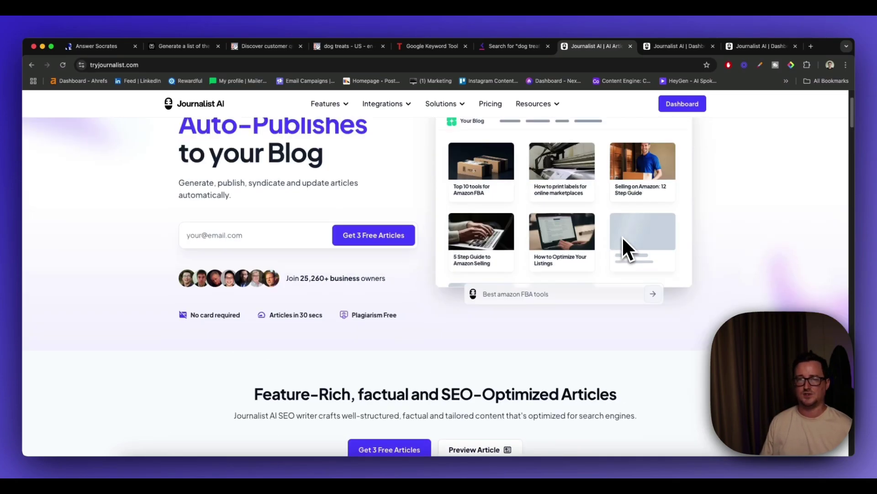
scroll(622, 236, up, 2)
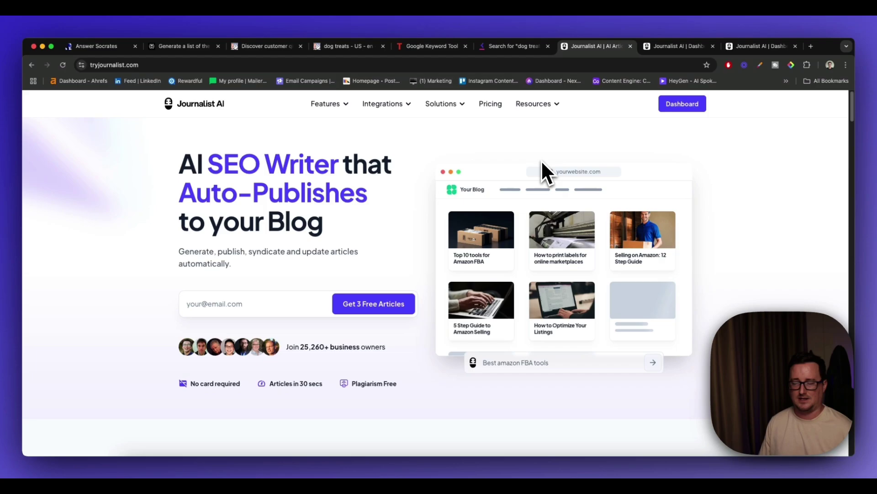
- In the Journalist AI dashboard, browse the General, News, Amazon and YouTube article types
click(671, 48)
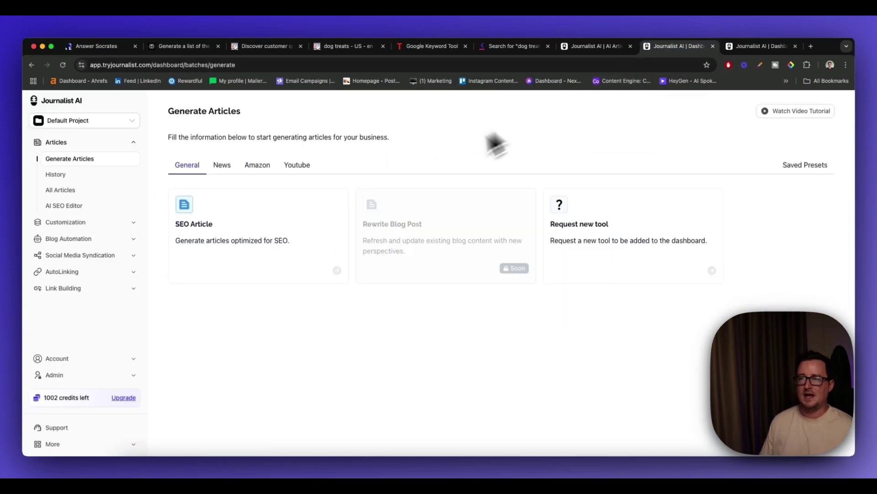
click(231, 173)
click(256, 170)
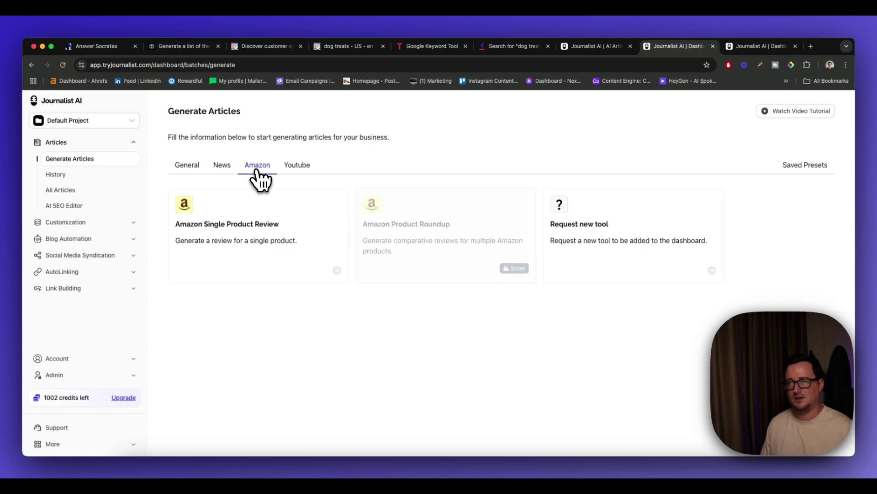
click(297, 168)
click(188, 170)
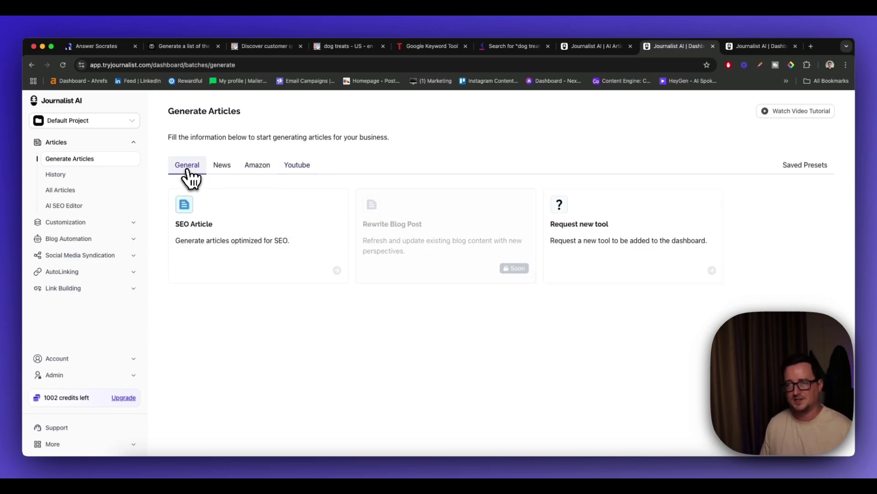
- Open the SEO Article form and add rows until six keyword-and-title rows exist
click(262, 235)
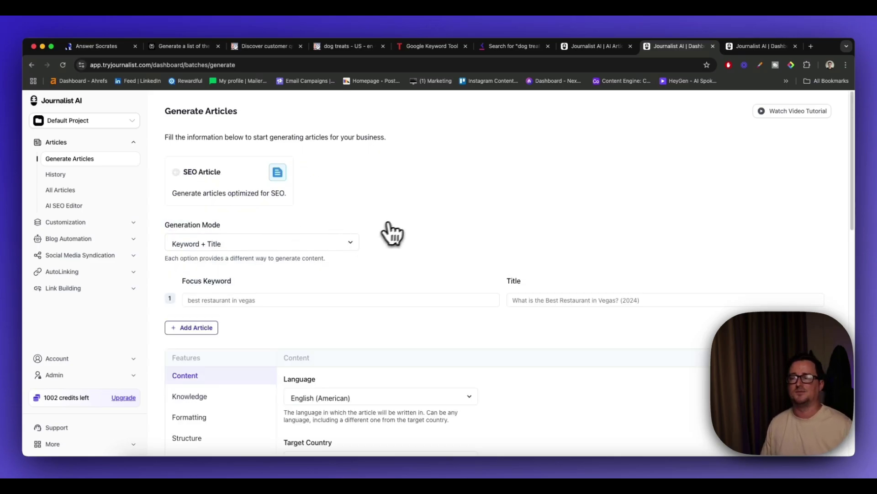
click(94, 46)
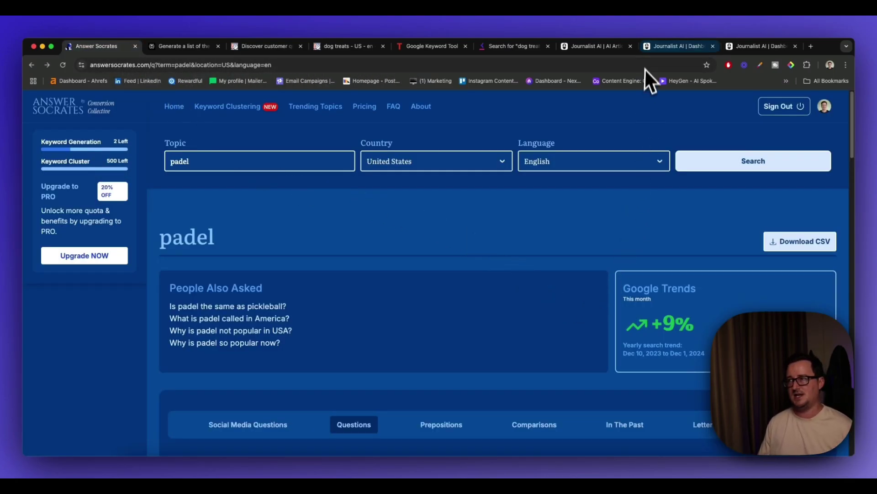
click(656, 55)
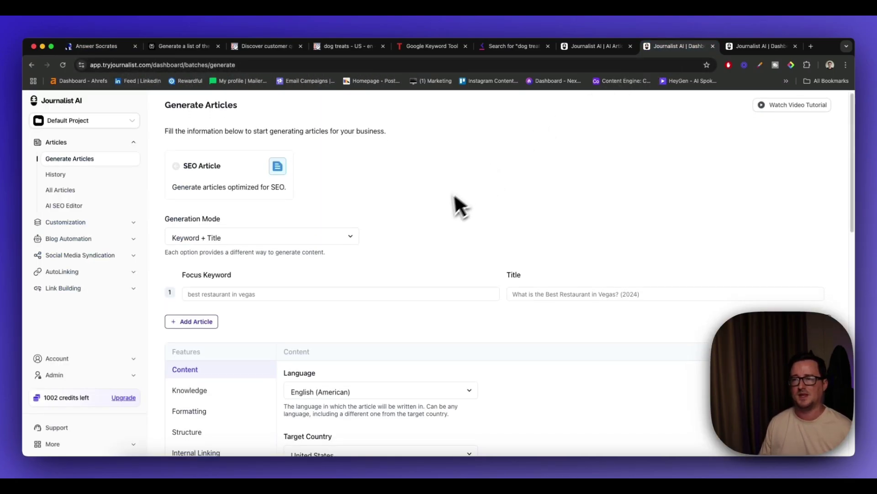
scroll(439, 201, down, 3)
click(204, 196)
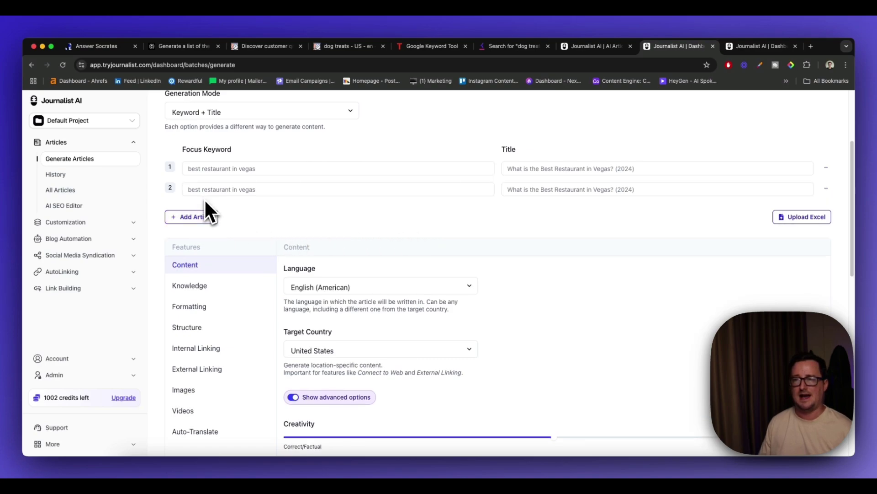
click(206, 215)
click(206, 239)
click(208, 258)
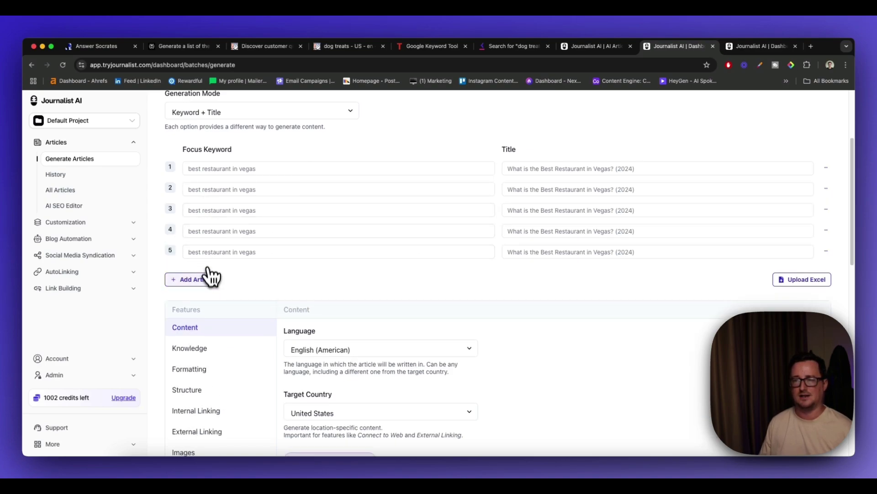
click(210, 278)
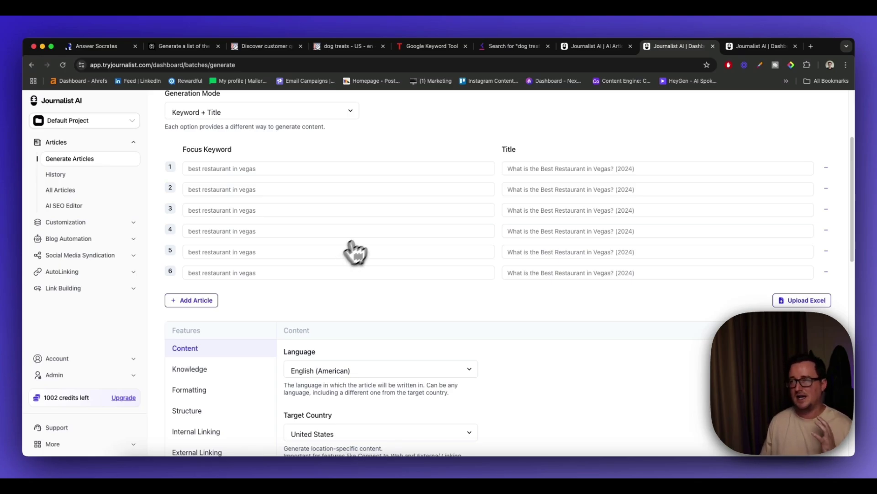
- Open 'The Ultimate Guide on How to Bake Bread at Home', expand its contents, and scroll through
click(756, 46)
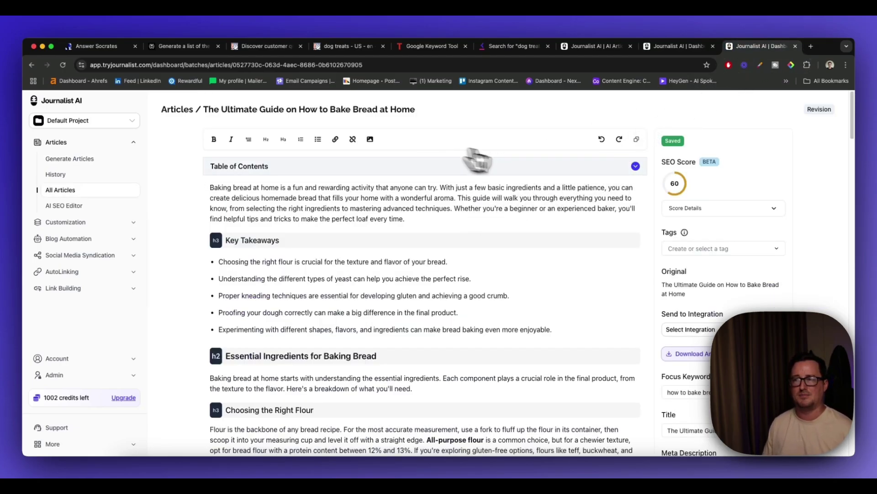
click(615, 169)
scroll(539, 226, down, 3)
scroll(530, 223, down, 10)
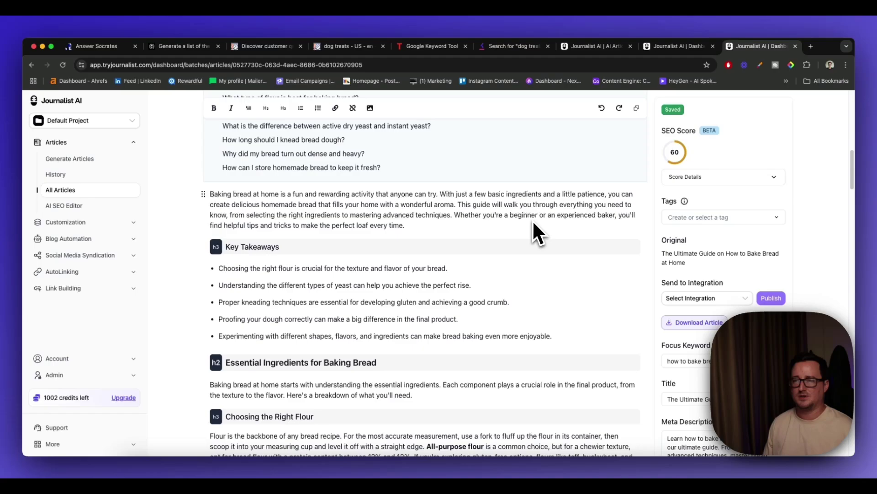
scroll(432, 242, down, 7)
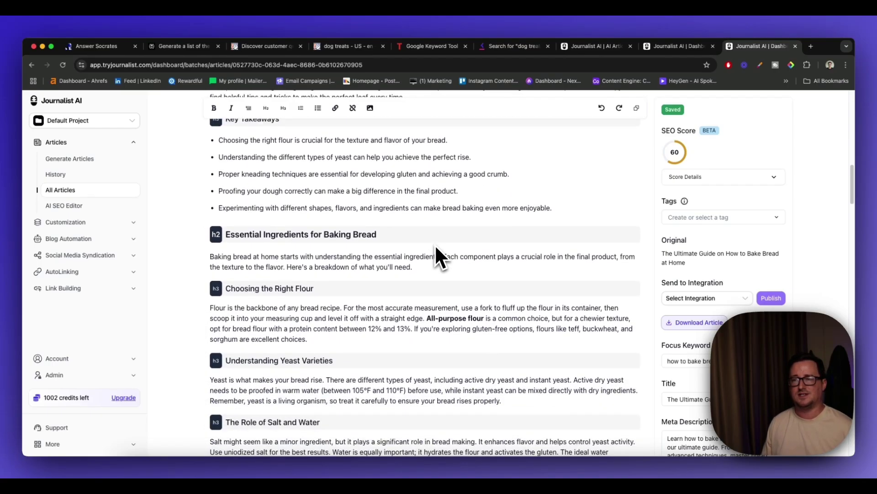
scroll(461, 274, down, 15)
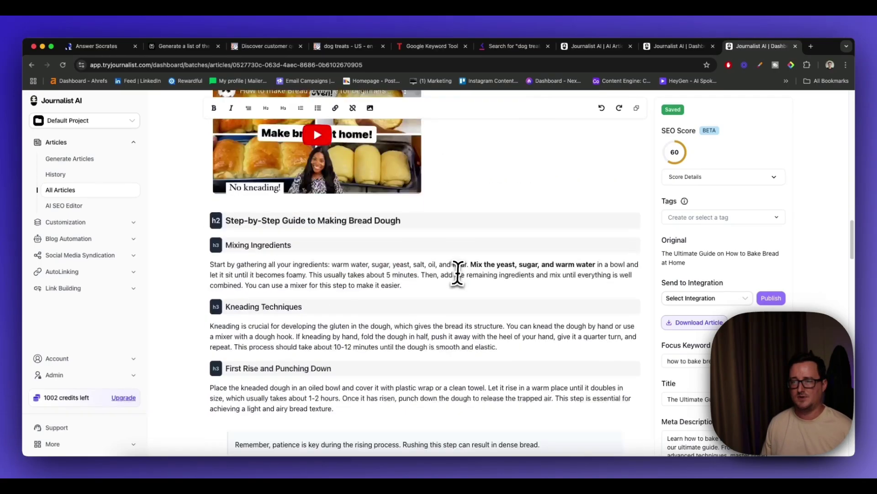
scroll(389, 247, down, 1)
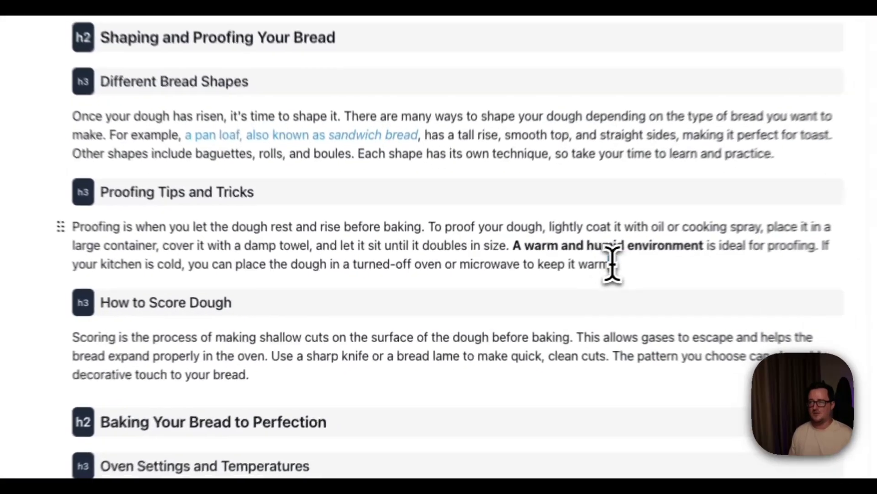
- Select the Proofing Tips and Tricks paragraph and preview its Rewrite and Add Keywords options
drag(511, 288, 211, 270)
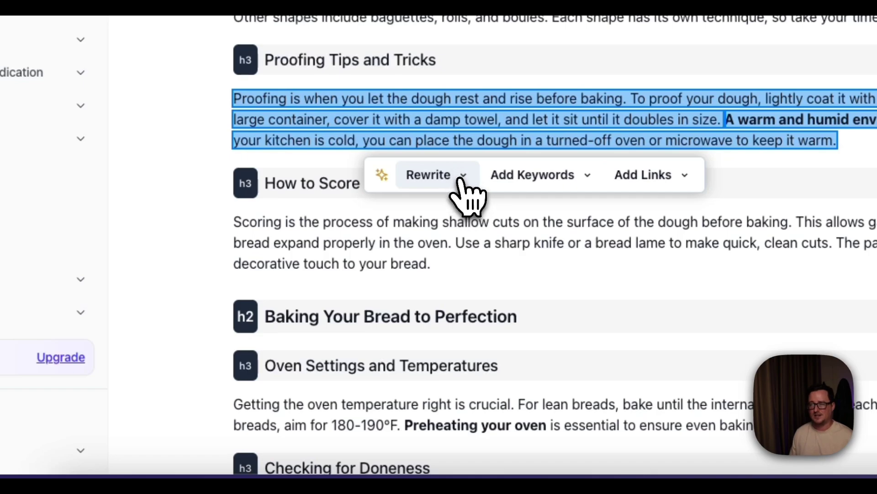
click(459, 178)
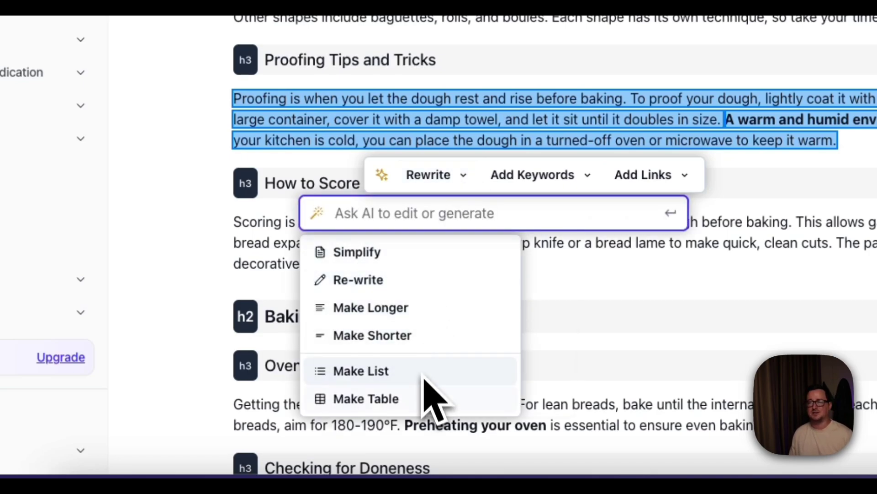
click(571, 182)
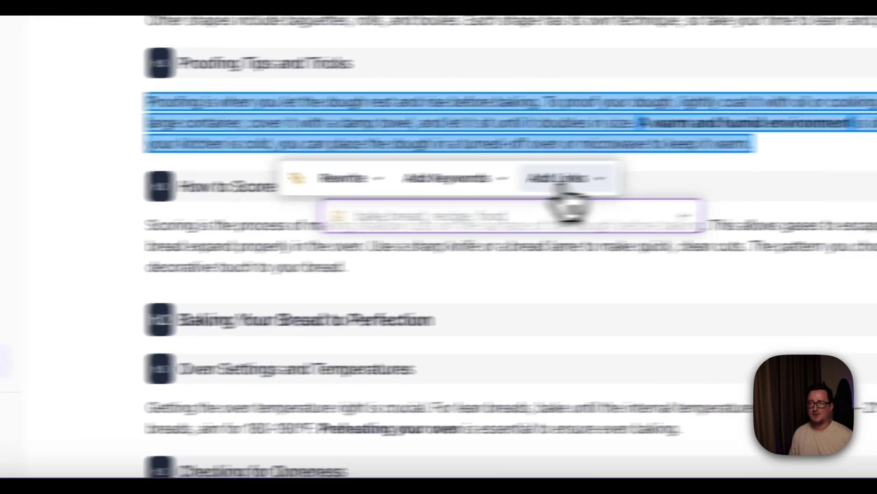
- Add suggested links to 'proof your dough' and 'warm and humid environment'
click(649, 176)
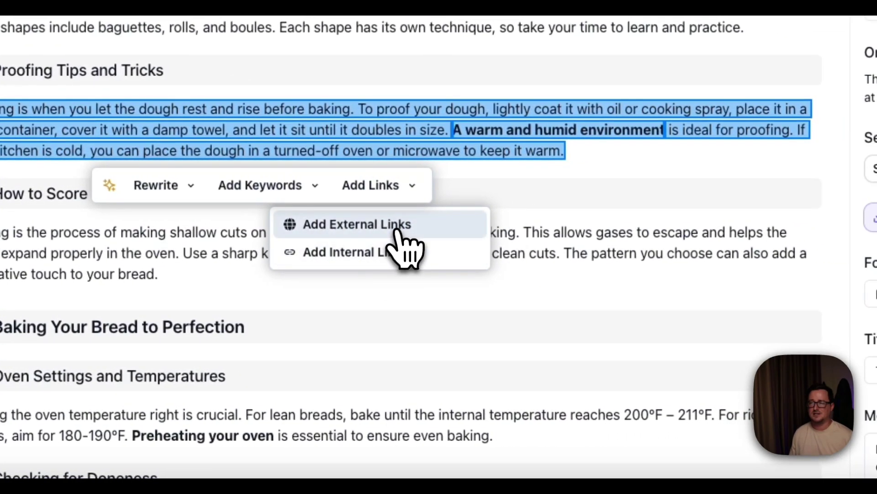
click(383, 226)
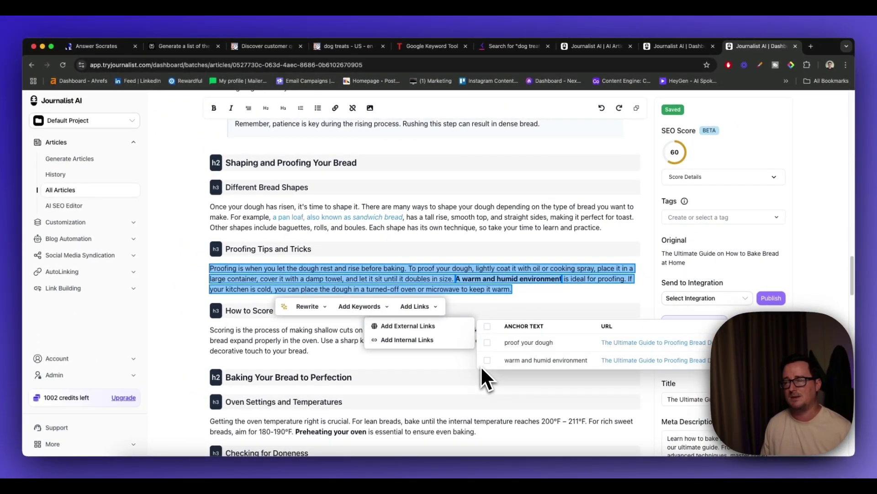
click(487, 343)
click(488, 360)
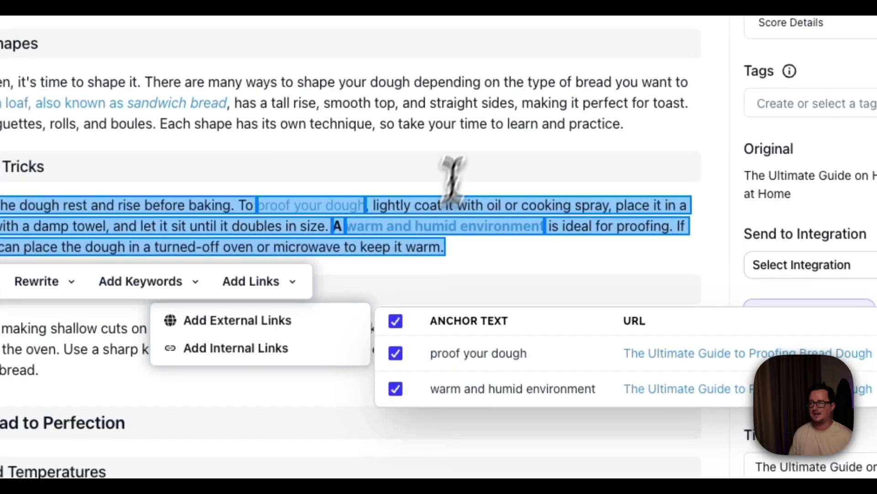
click(484, 111)
scroll(481, 108, down, 15)
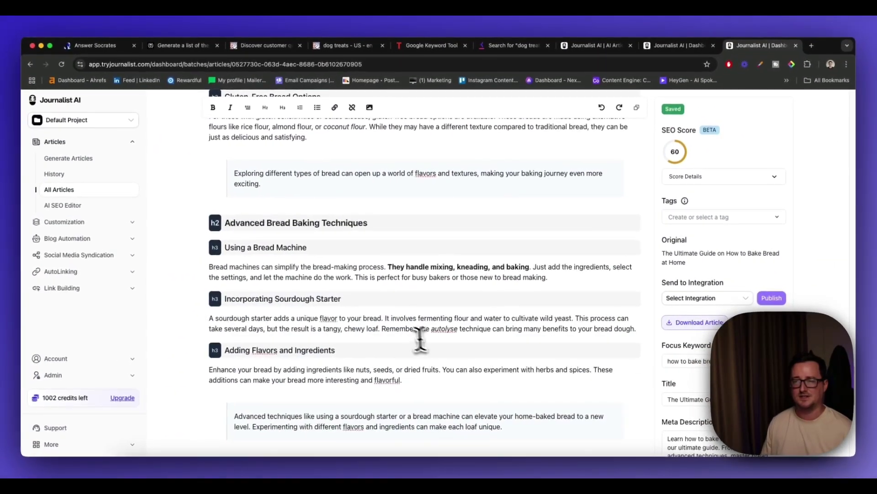
scroll(458, 331, down, 10)
scroll(462, 323, up, 10)
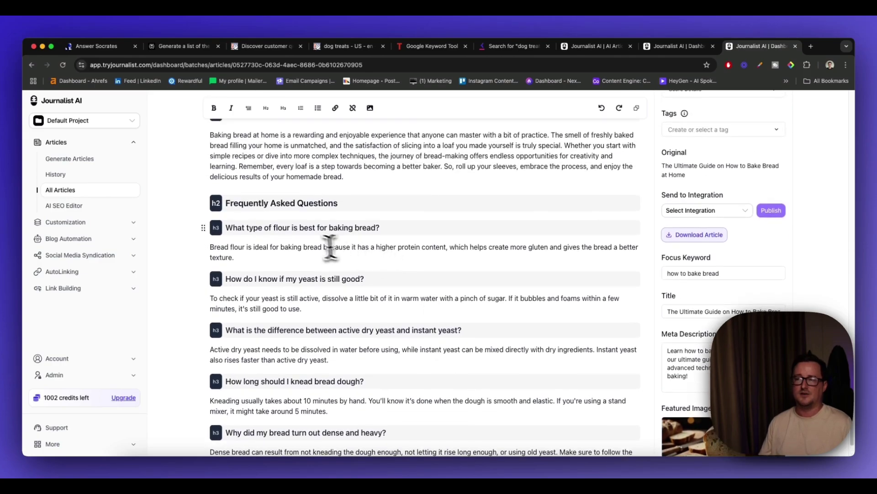
scroll(472, 328, down, 5)
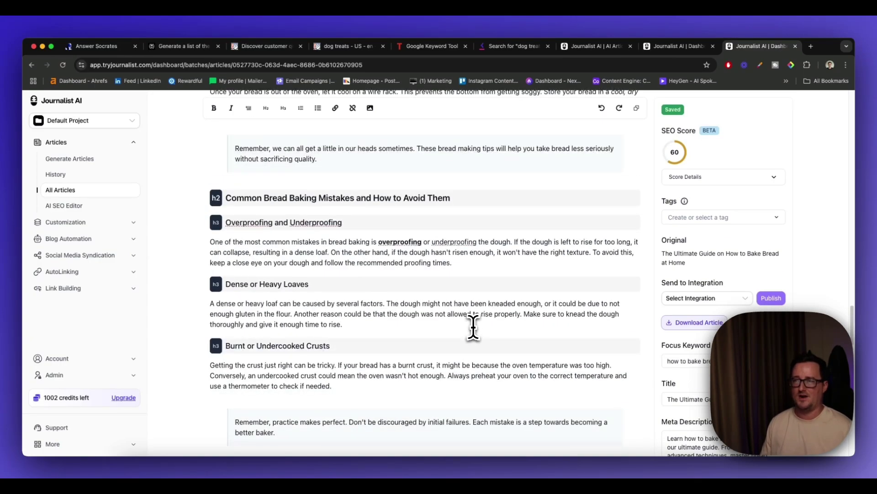